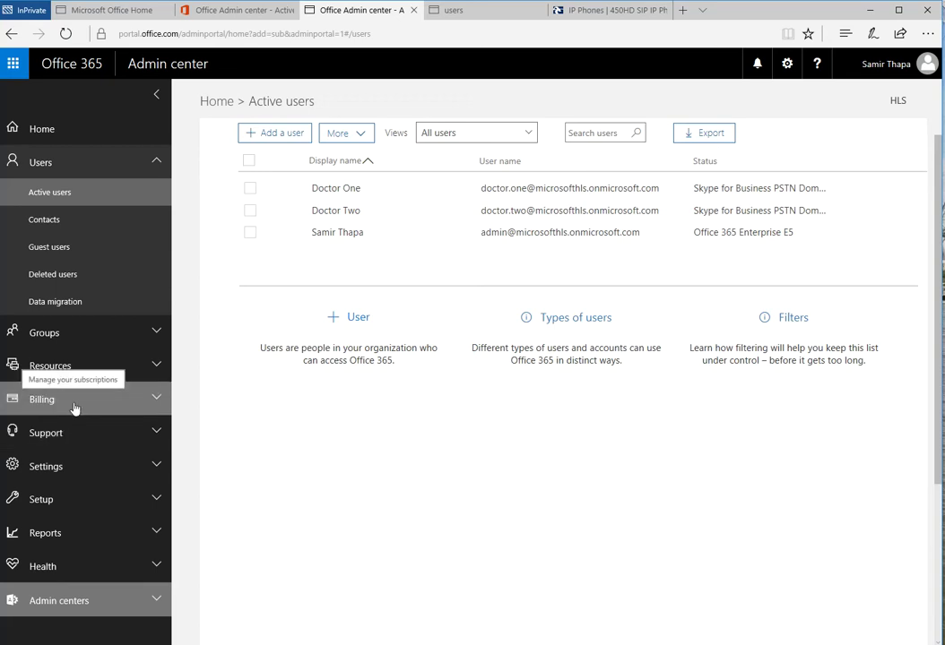
Step: Open the billing subscriptions page and review the Office 365 Enterprise E5 trial
{"action": "left_click", "coordinate": [75, 409]}
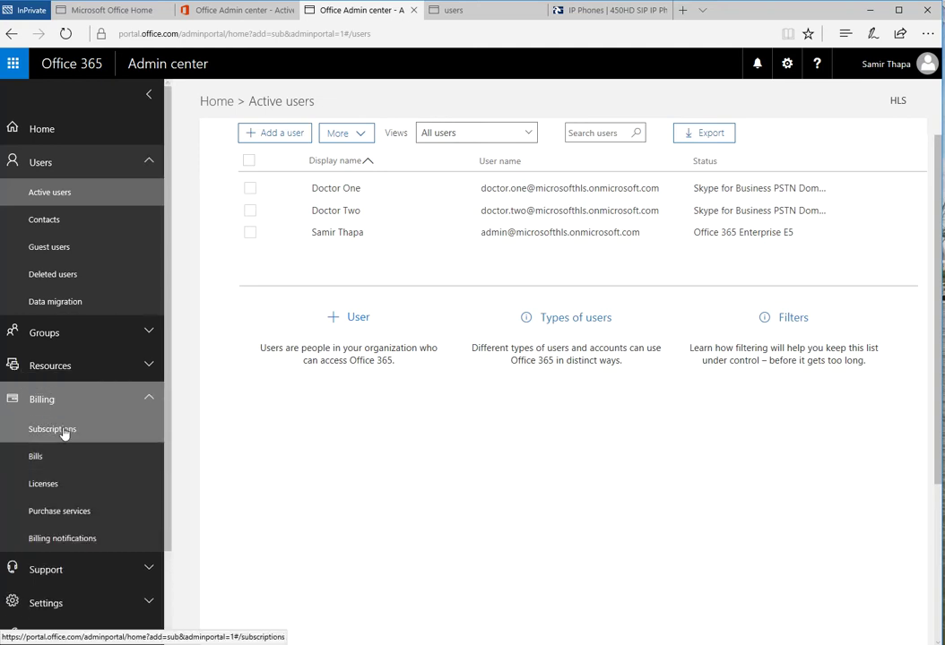
{"action": "left_click", "coordinate": [63, 431]}
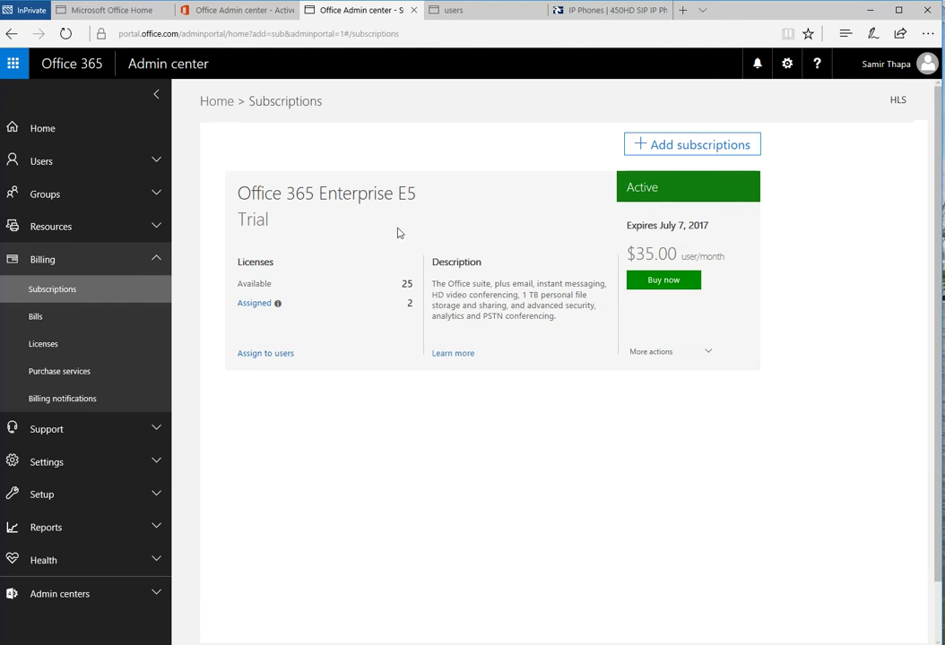
{"action": "left_click_drag", "start_coordinate": [415, 198], "coordinate": [235, 199]}
{"action": "left_click", "coordinate": [286, 229]}
Step: Open the catalog for adding subscriptions and compare the purchase and trial options of Office 365 Enterprise E5 and E3
{"action": "left_click", "coordinate": [661, 145]}
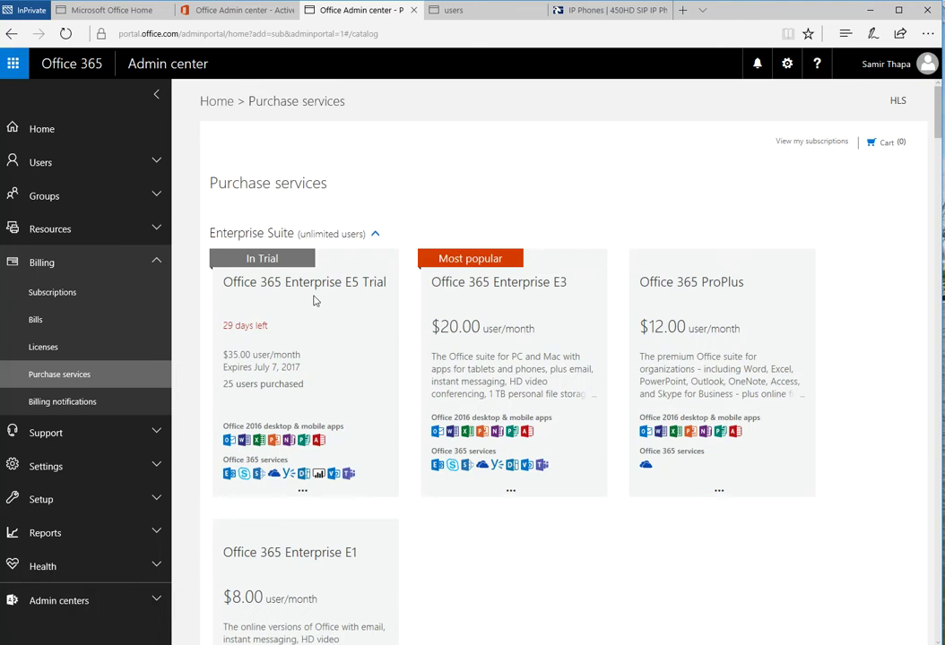
{"action": "mouse_move", "coordinate": [315, 345]}
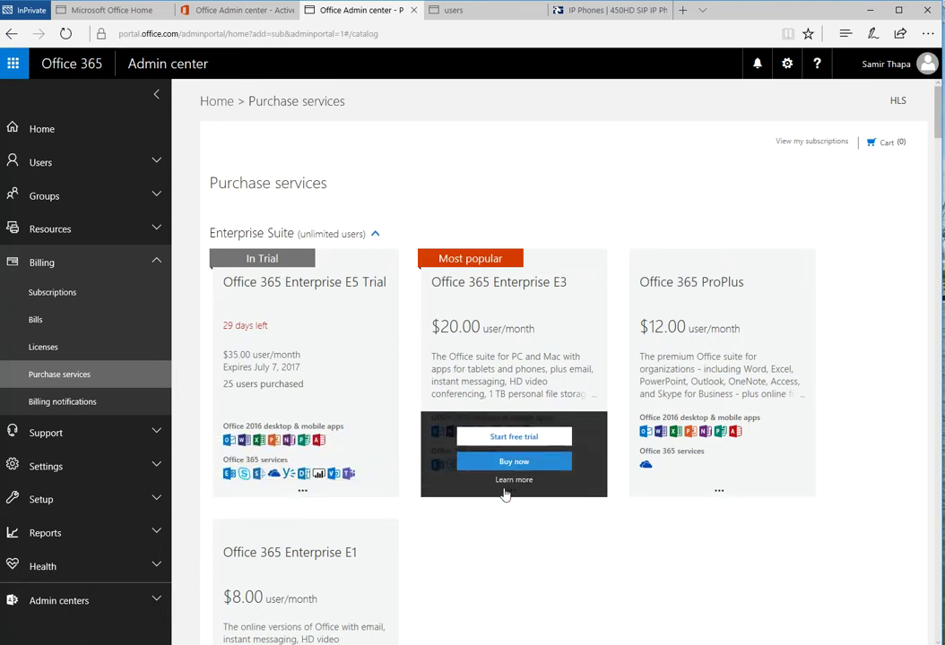
{"action": "mouse_move", "coordinate": [312, 499]}
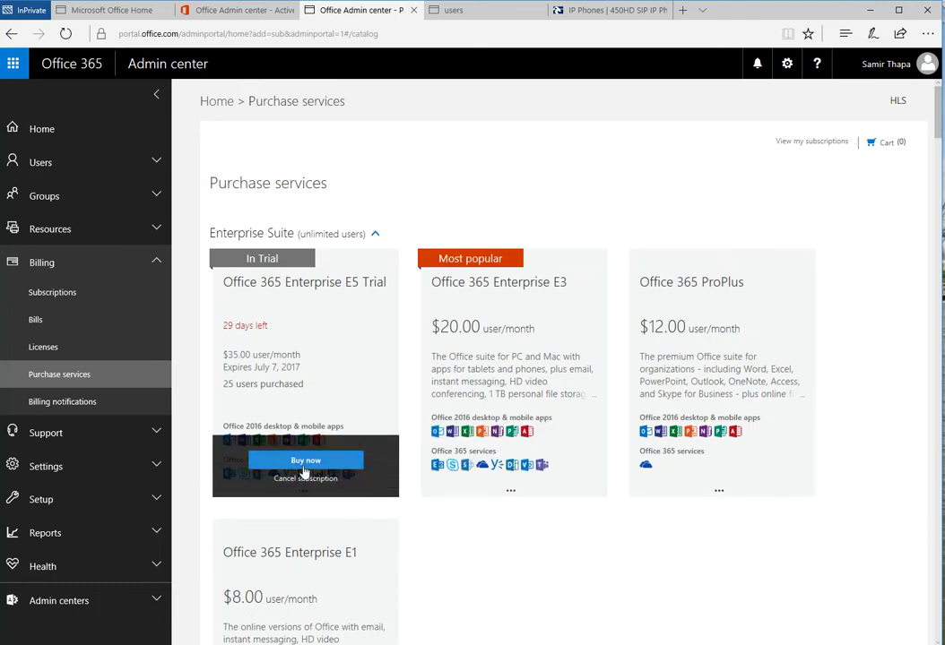
{"action": "mouse_move", "coordinate": [513, 495]}
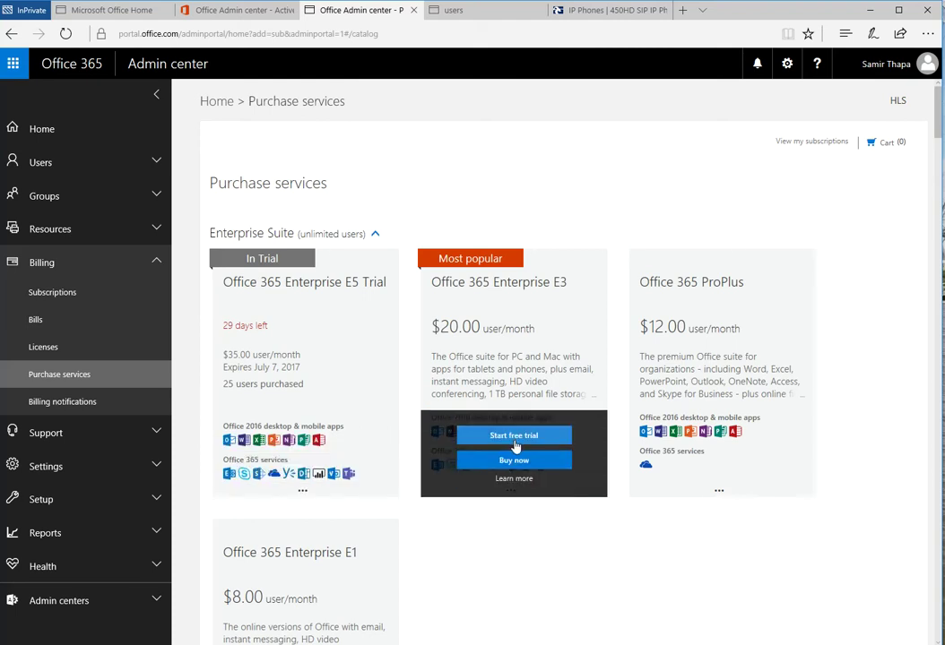
{"action": "mouse_move", "coordinate": [326, 302]}
{"action": "mouse_move", "coordinate": [359, 284]}
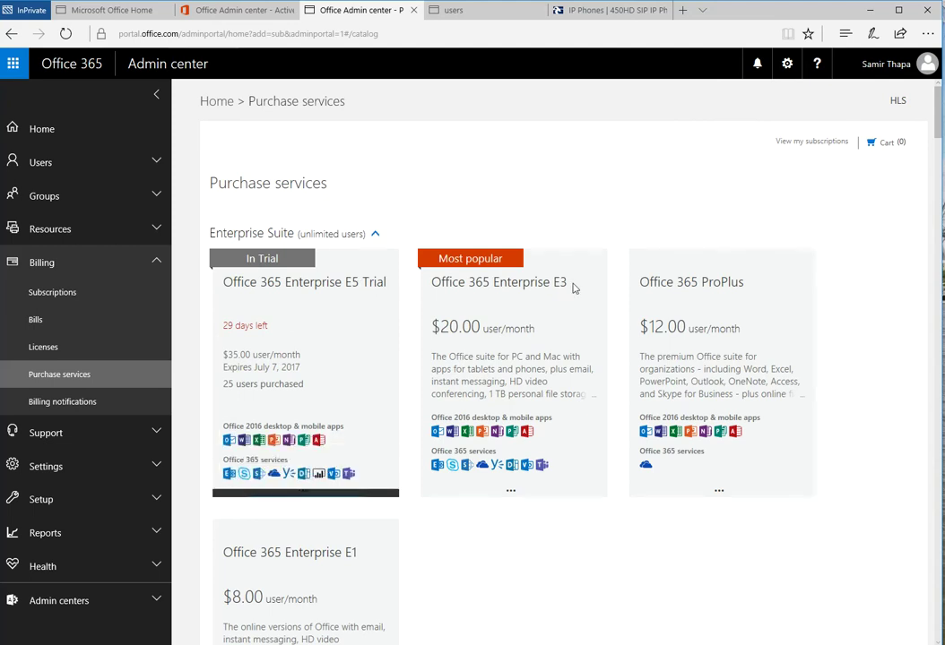
{"action": "mouse_move", "coordinate": [563, 285]}
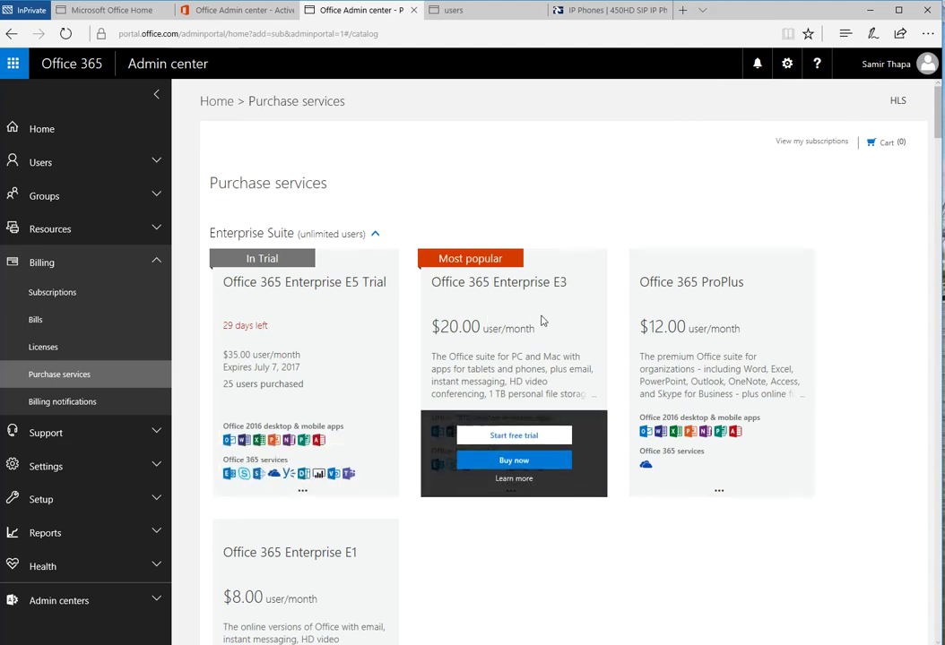
{"action": "scroll", "coordinate": [541, 320], "scroll_direction": "down", "scroll_amount": 1}
{"action": "scroll", "coordinate": [540, 321], "scroll_direction": "up", "scroll_amount": 1}
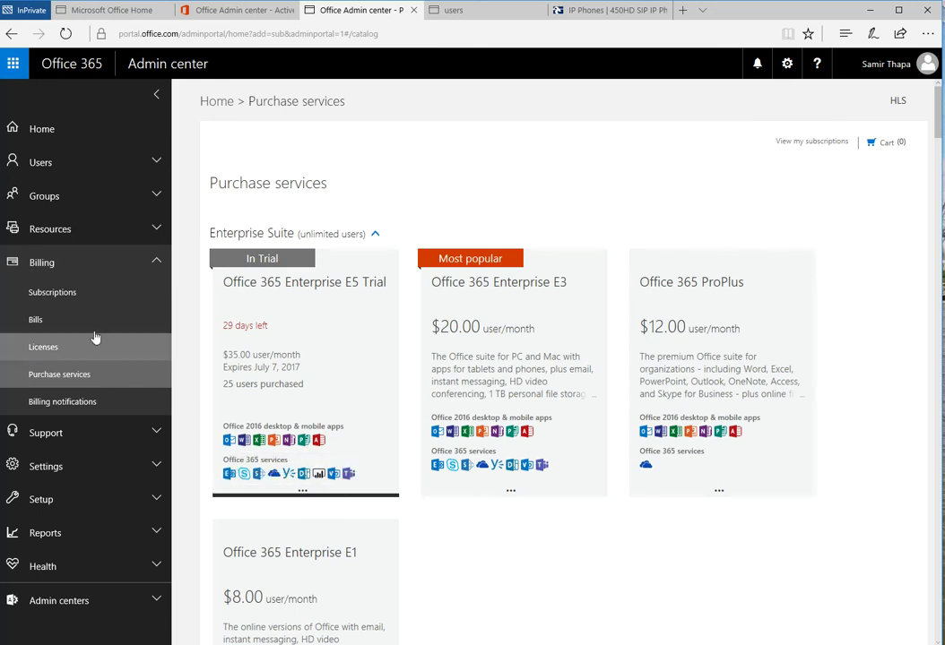
Step: Return to the billing subscriptions and check the details of the active Office 365 Enterprise E5 trial
{"action": "left_click", "coordinate": [73, 298]}
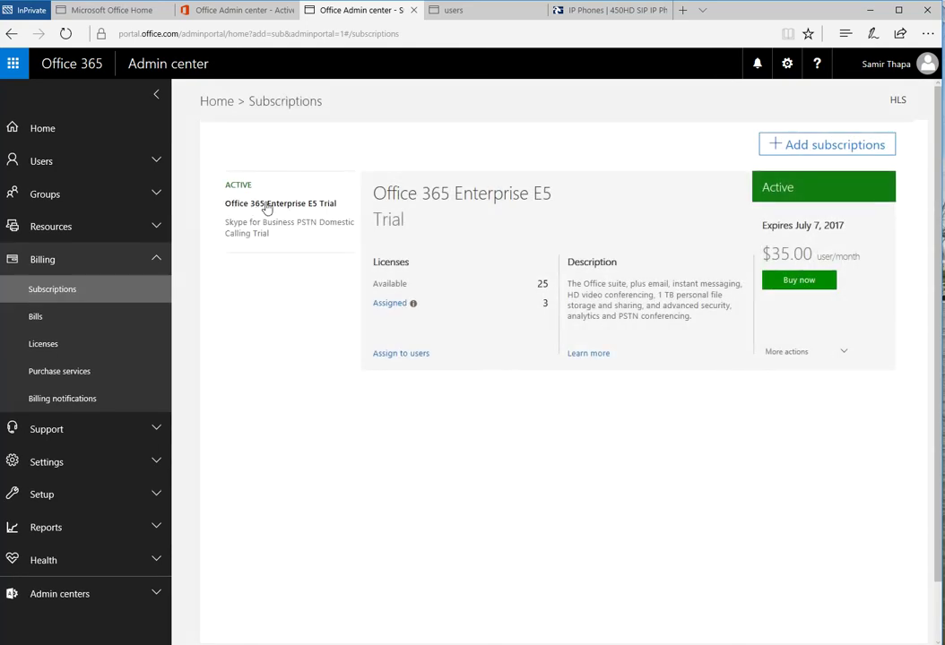
{"action": "left_click_drag", "start_coordinate": [340, 207], "coordinate": [223, 205]}
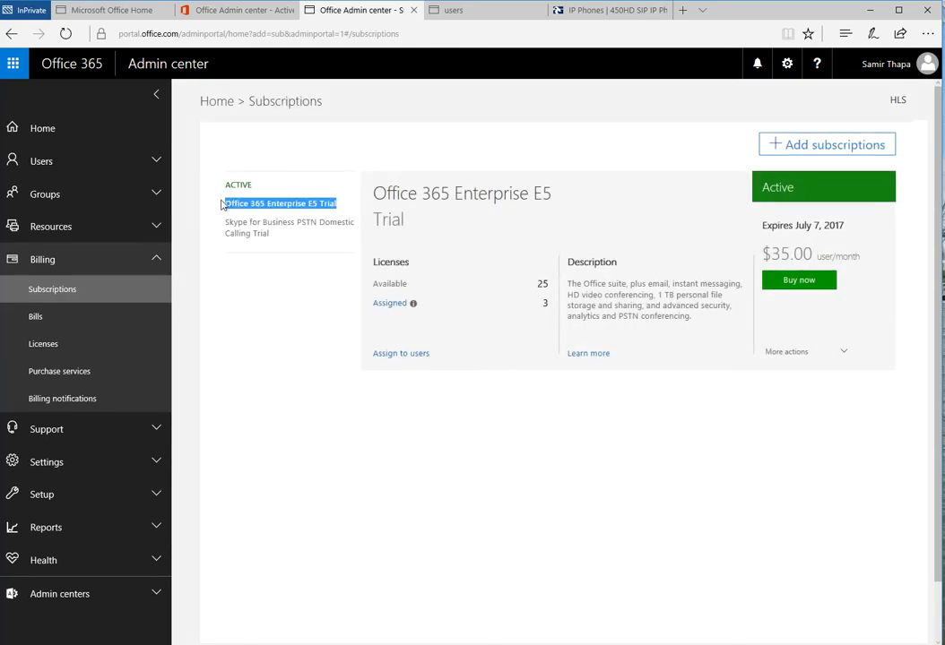
{"action": "left_click_drag", "start_coordinate": [374, 193], "coordinate": [656, 208]}
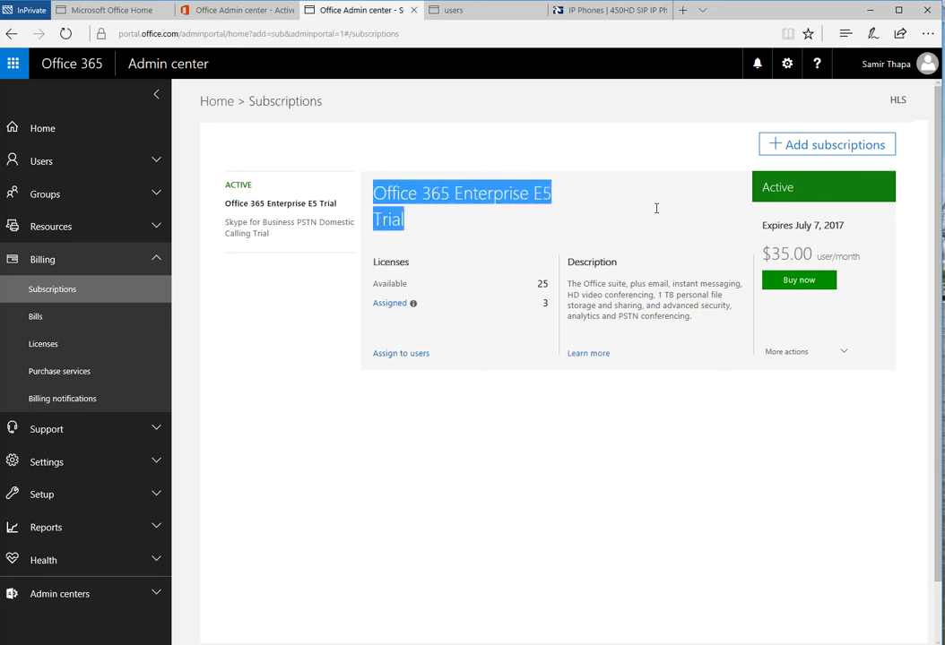
Step: Open the first doctor account from the active users list, check its product licenses, and close its details
{"action": "left_click", "coordinate": [57, 165]}
{"action": "left_click", "coordinate": [61, 192]}
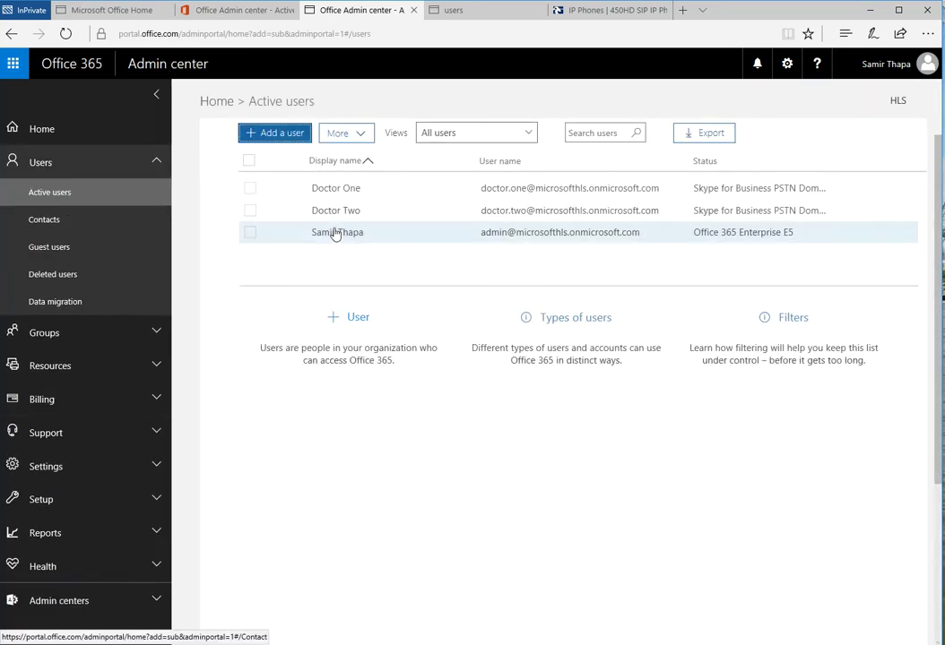
{"action": "left_click", "coordinate": [572, 191]}
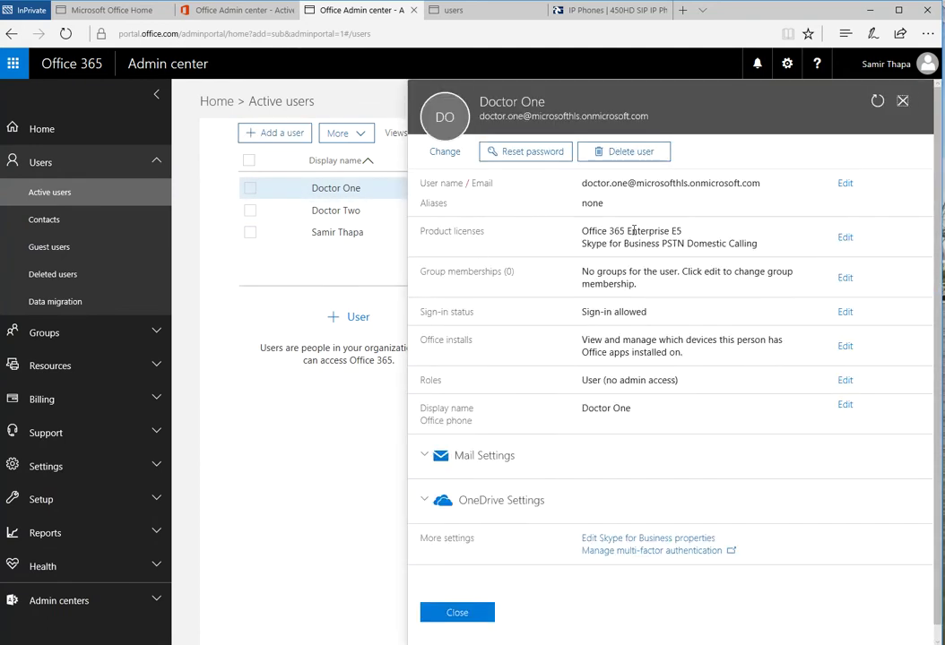
{"action": "left_click_drag", "start_coordinate": [686, 231], "coordinate": [547, 232]}
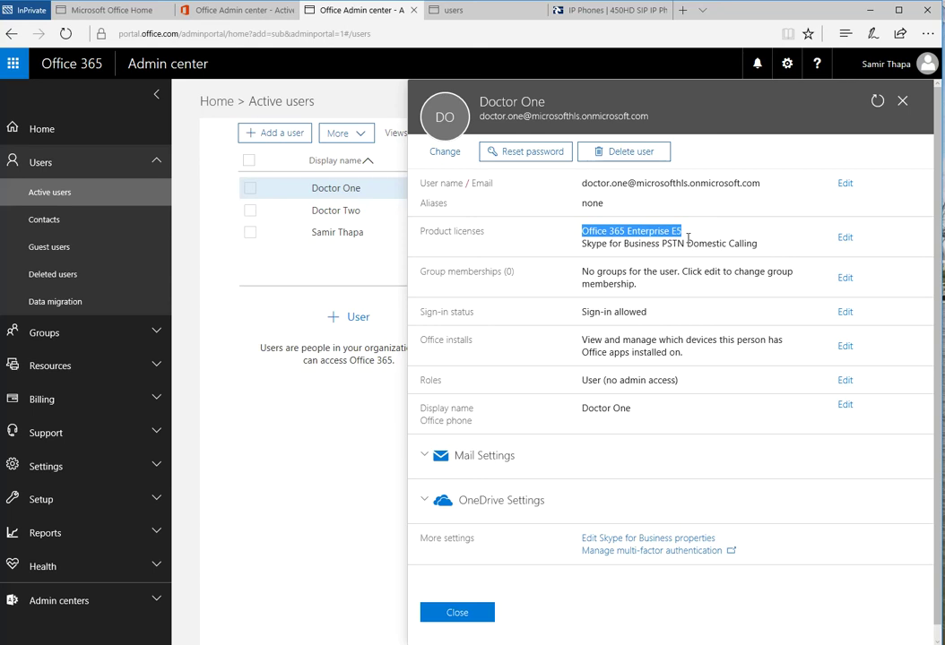
{"action": "left_click_drag", "start_coordinate": [686, 235], "coordinate": [582, 231]}
{"action": "left_click", "coordinate": [471, 614]}
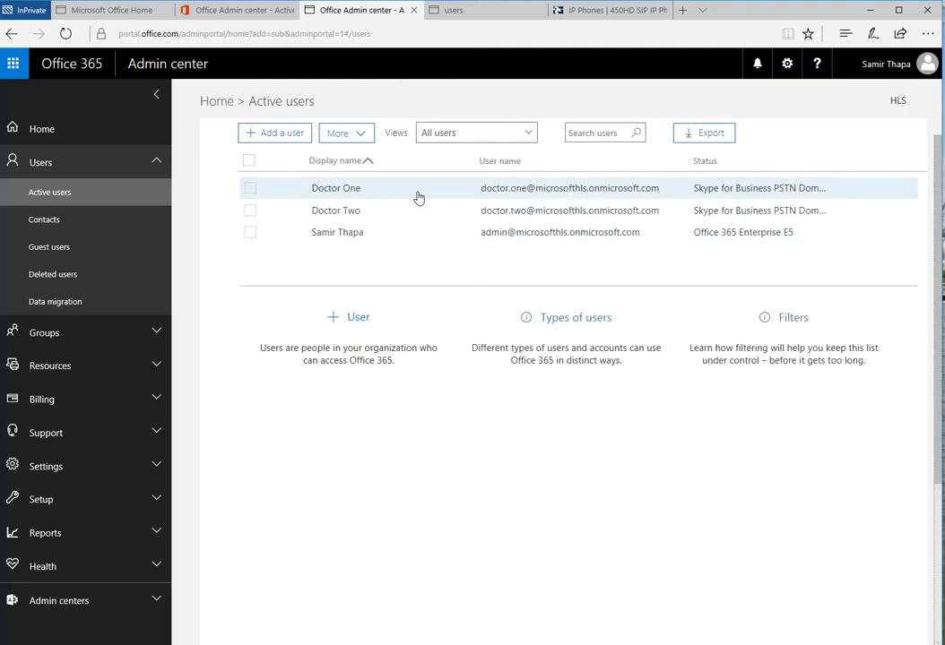
Step: Launch the Skype for Business admin center from the Office 365 admin centers and open its dial-in conferencing page
{"action": "left_click", "coordinate": [103, 602]}
{"action": "left_click", "coordinate": [470, 10]}
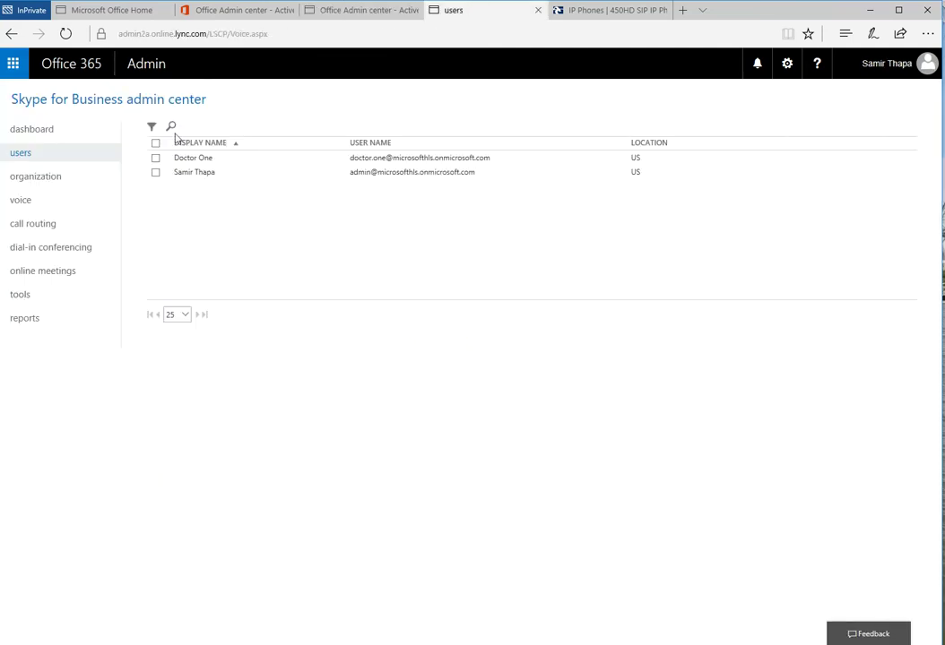
{"action": "left_click", "coordinate": [38, 249]}
{"action": "left_click", "coordinate": [365, 10]}
{"action": "scroll", "coordinate": [23, 558], "scroll_direction": "down", "scroll_amount": 5}
{"action": "left_click", "coordinate": [55, 432]}
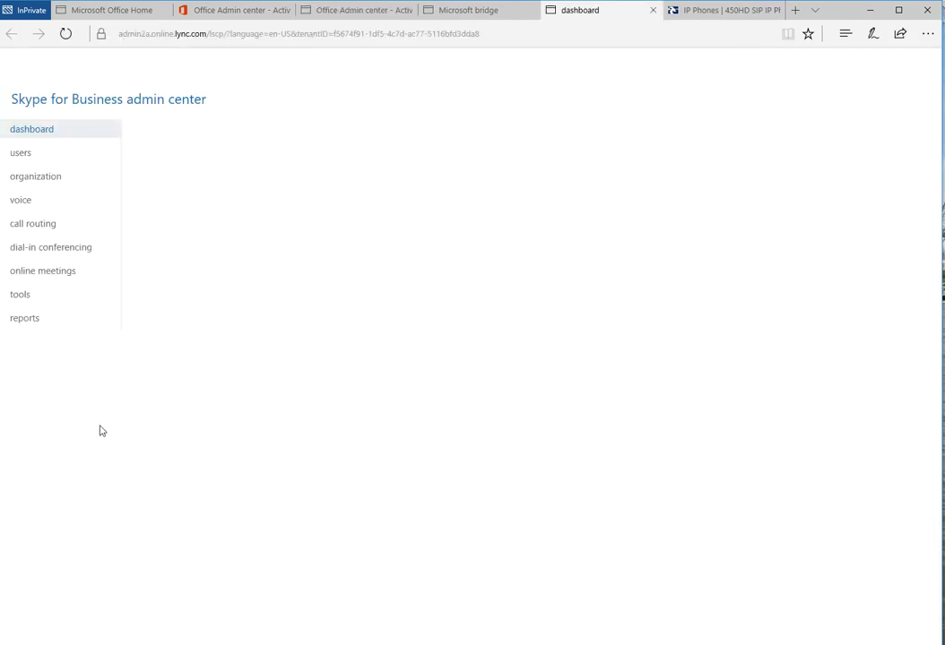
{"action": "left_click", "coordinate": [30, 253]}
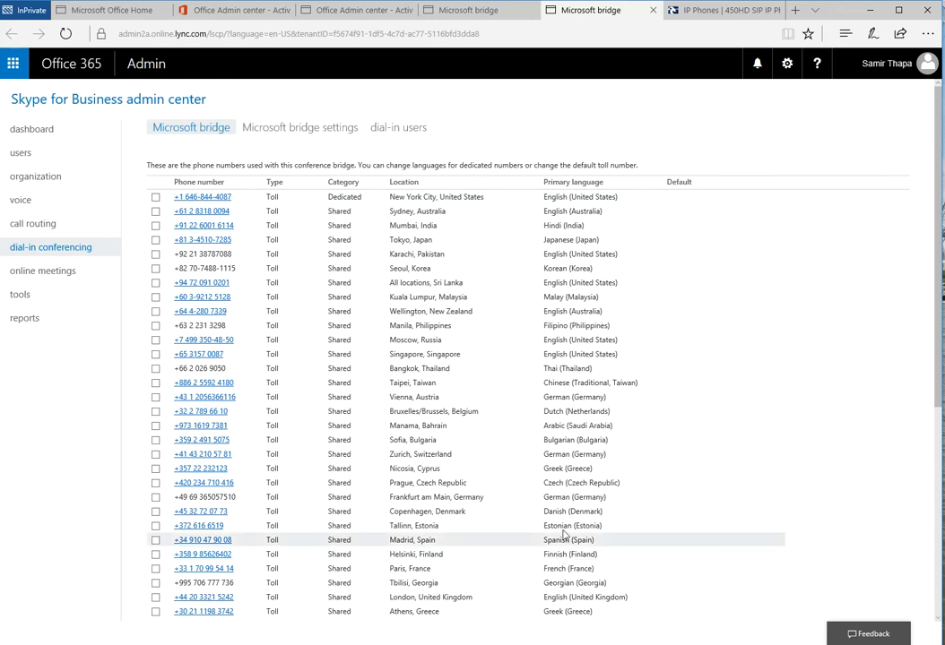
Step: Review the Microsoft bridge phone numbers through to the second page of the list
{"action": "scroll", "coordinate": [627, 538], "scroll_direction": "down", "scroll_amount": 5}
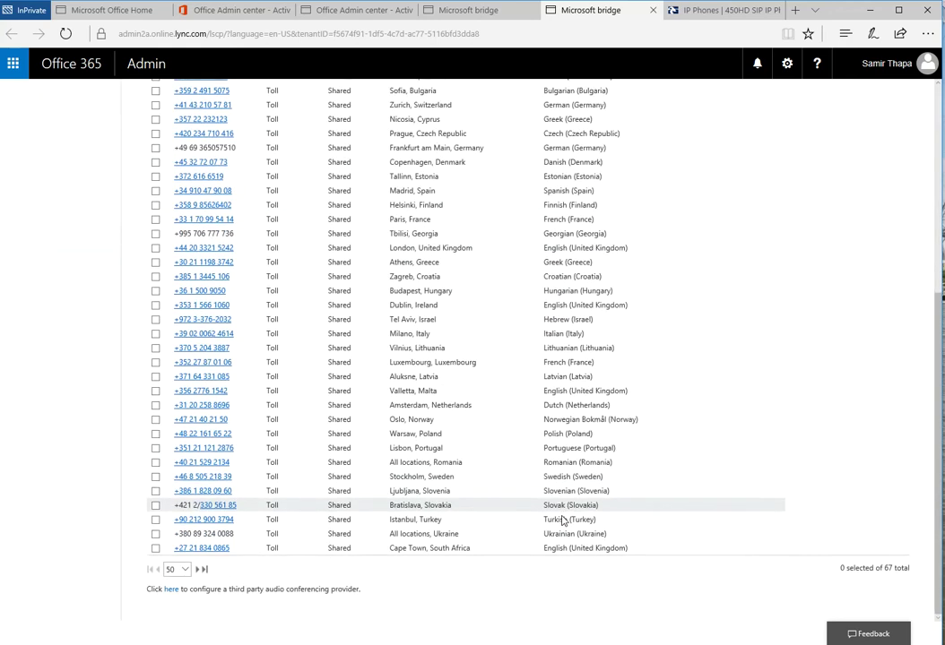
{"action": "left_click", "coordinate": [198, 569]}
{"action": "scroll", "coordinate": [466, 305], "scroll_direction": "up", "scroll_amount": 4}
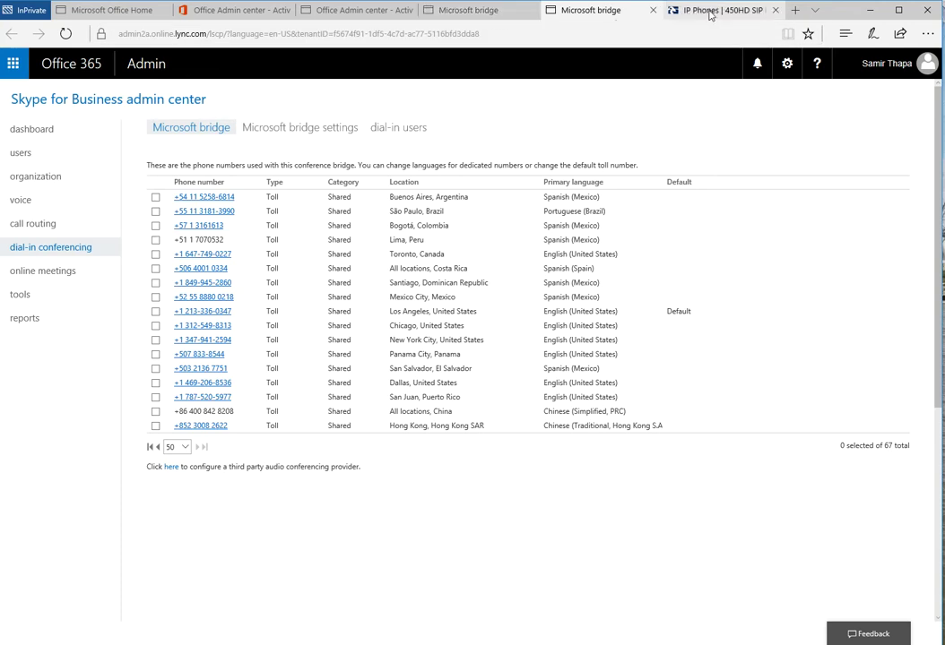
Step: Switch back to the Office 365 admin center and examine the Skype for Business add-on subscriptions in the purchase services catalog
{"action": "left_click_drag", "start_coordinate": [587, 11], "coordinate": [474, 10]}
{"action": "left_click", "coordinate": [368, 10]}
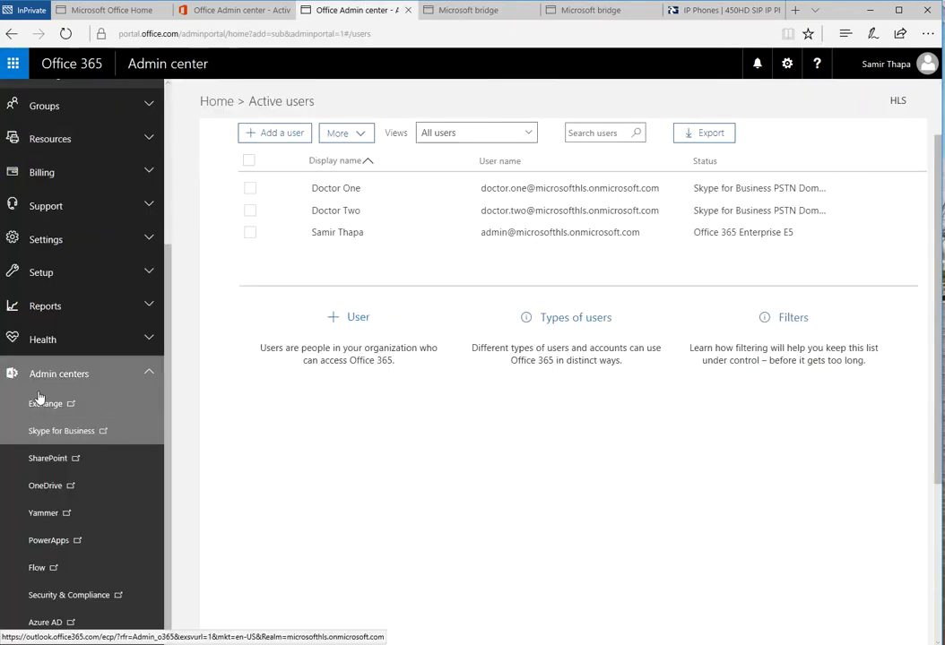
{"action": "left_click", "coordinate": [56, 179]}
{"action": "left_click", "coordinate": [64, 214]}
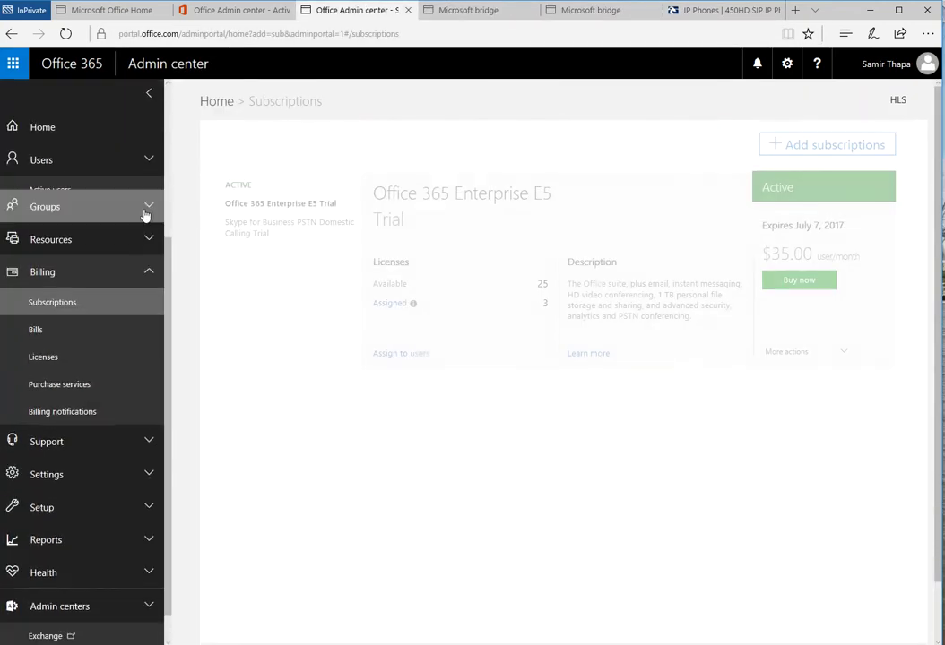
{"action": "left_click", "coordinate": [800, 150]}
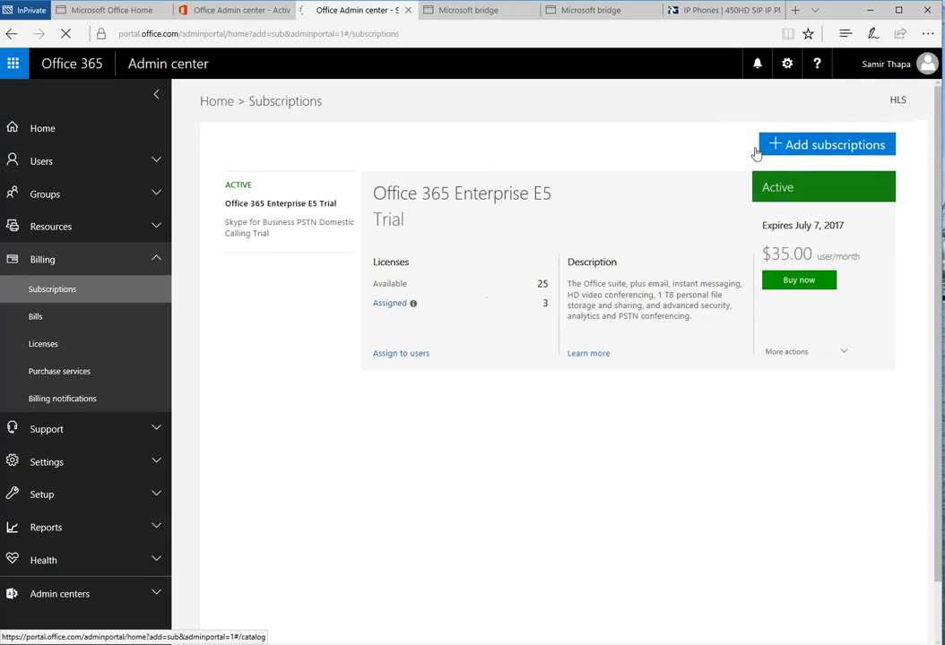
{"action": "scroll", "coordinate": [618, 441], "scroll_direction": "down", "scroll_amount": 20}
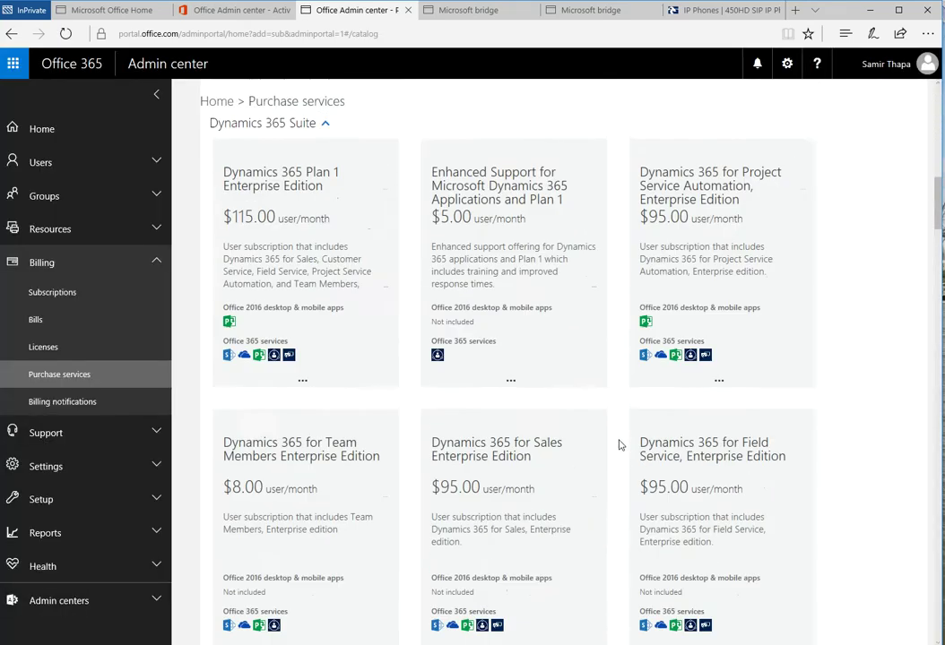
{"action": "left_click_drag", "start_coordinate": [937, 331], "coordinate": [939, 613]}
{"action": "scroll", "coordinate": [528, 399], "scroll_direction": "up", "scroll_amount": 2}
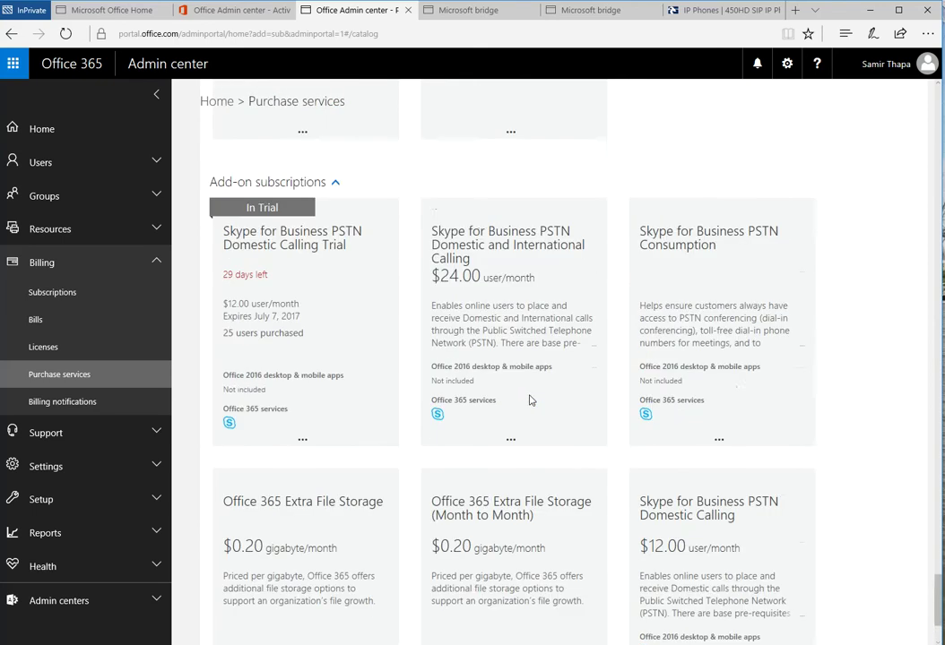
{"action": "mouse_move", "coordinate": [689, 452]}
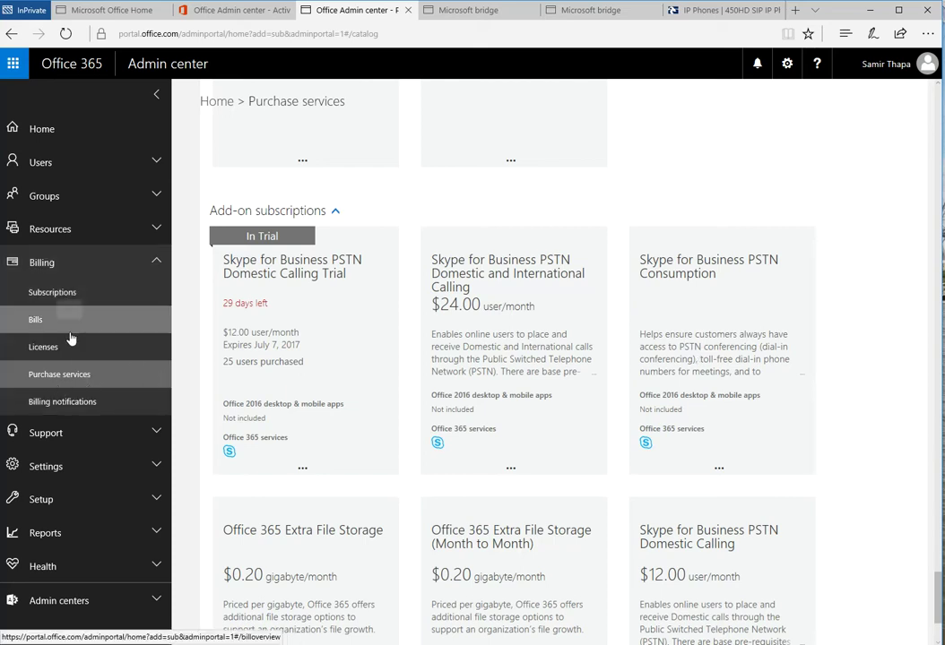
Step: Start adding new service numbers from the voice phone numbers page in the Skype for Business admin center
{"action": "left_click", "coordinate": [596, 9]}
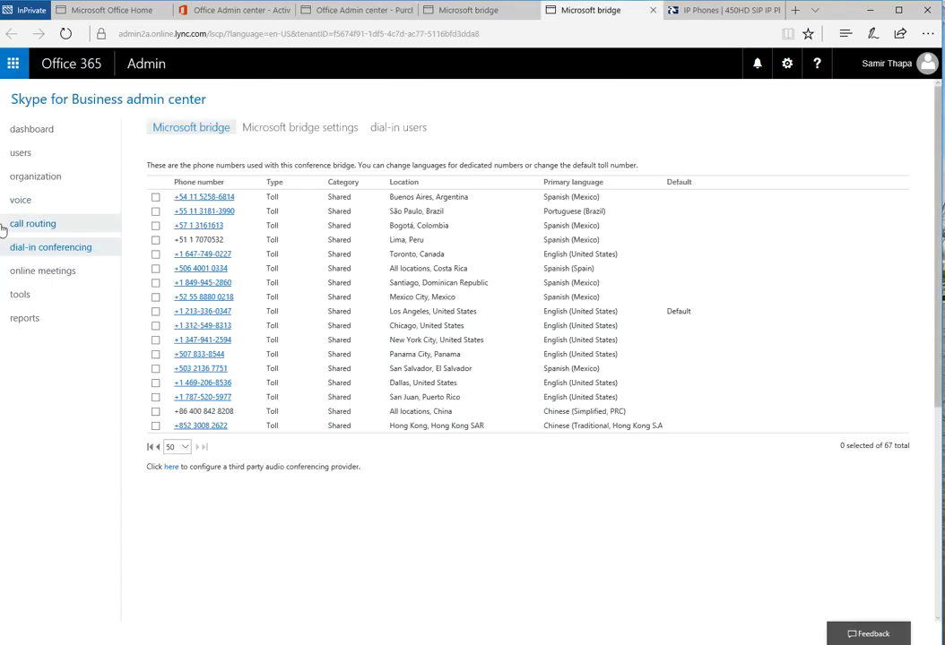
{"action": "left_click", "coordinate": [20, 201]}
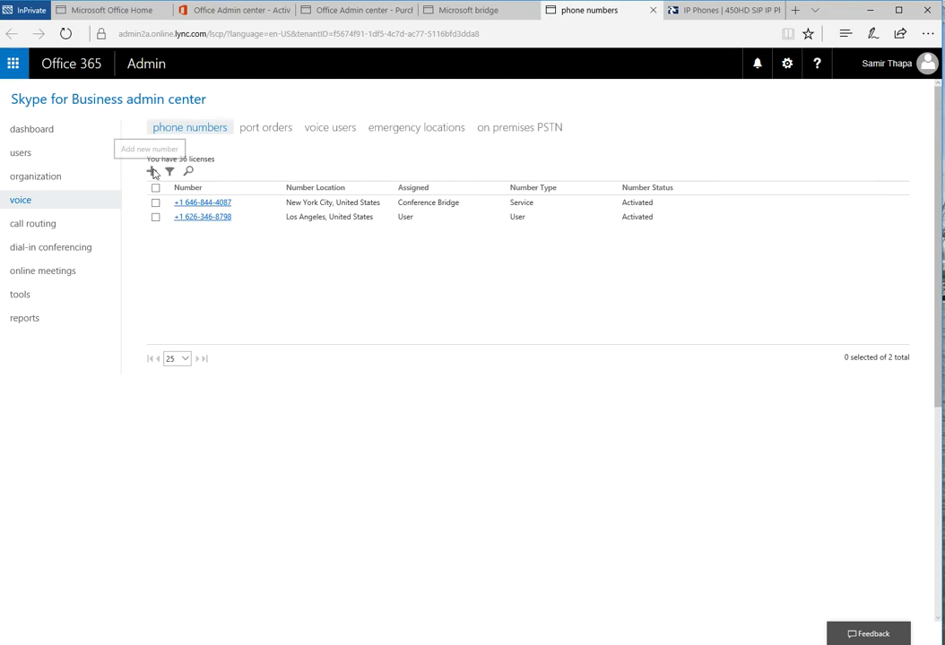
{"action": "left_click", "coordinate": [152, 171]}
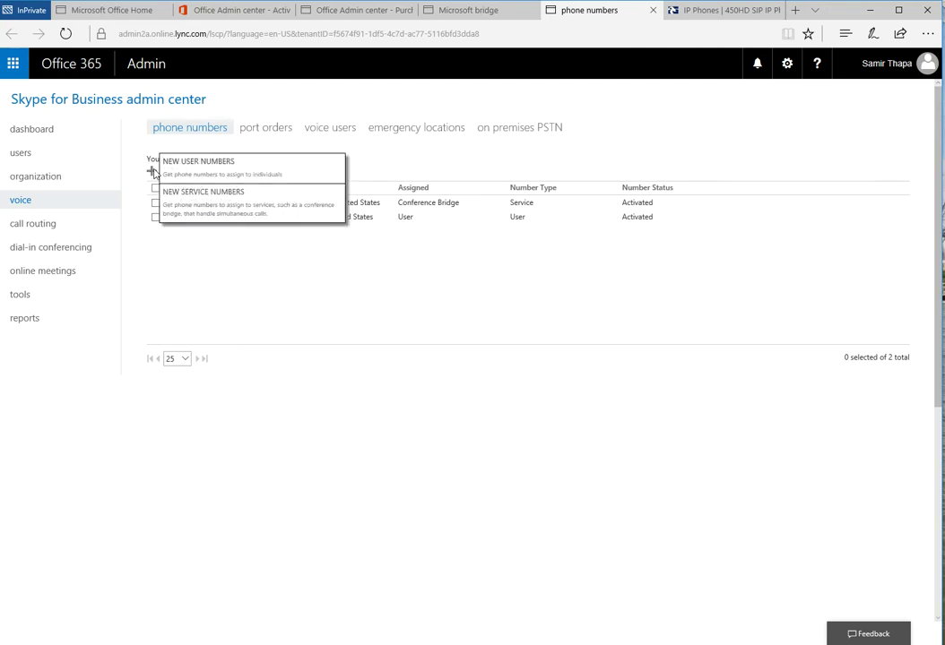
{"action": "left_click", "coordinate": [240, 203]}
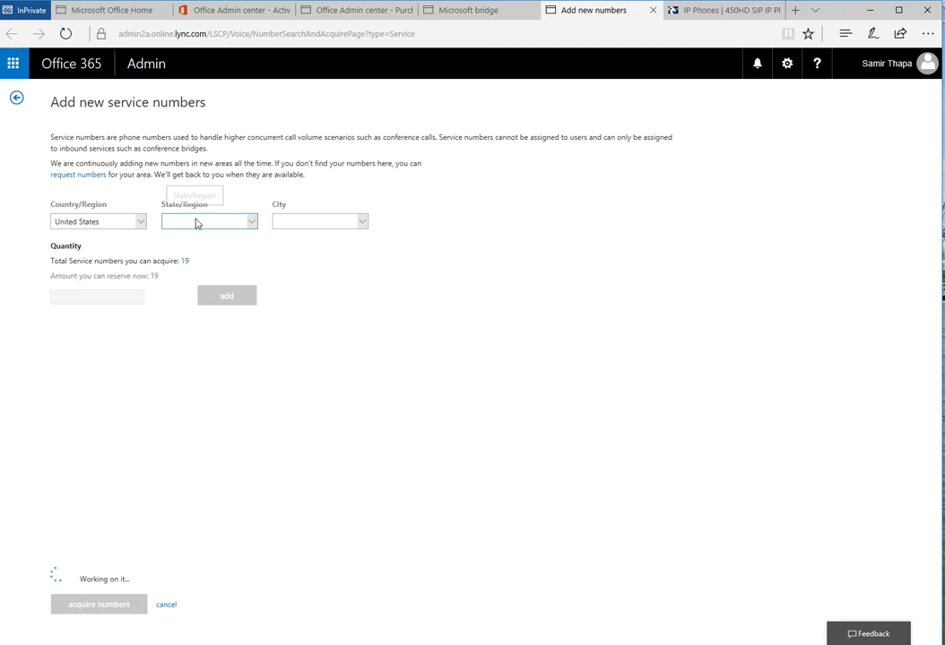
Step: Choose Toll-Free as the State/Region for the new United States service numbers and check the requirements for acquiring them
{"action": "left_click", "coordinate": [197, 221]}
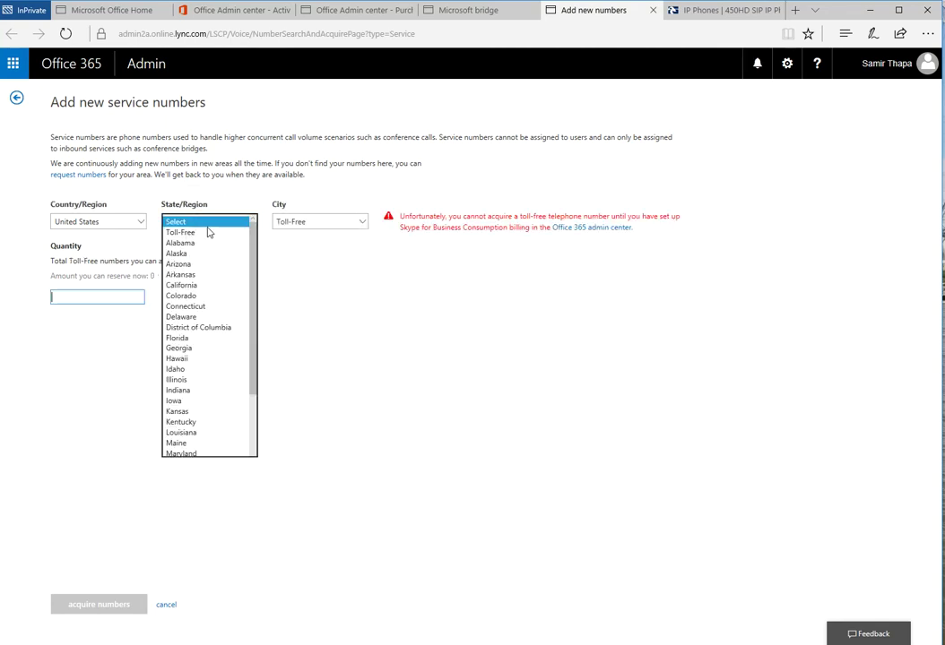
{"action": "left_click", "coordinate": [207, 233]}
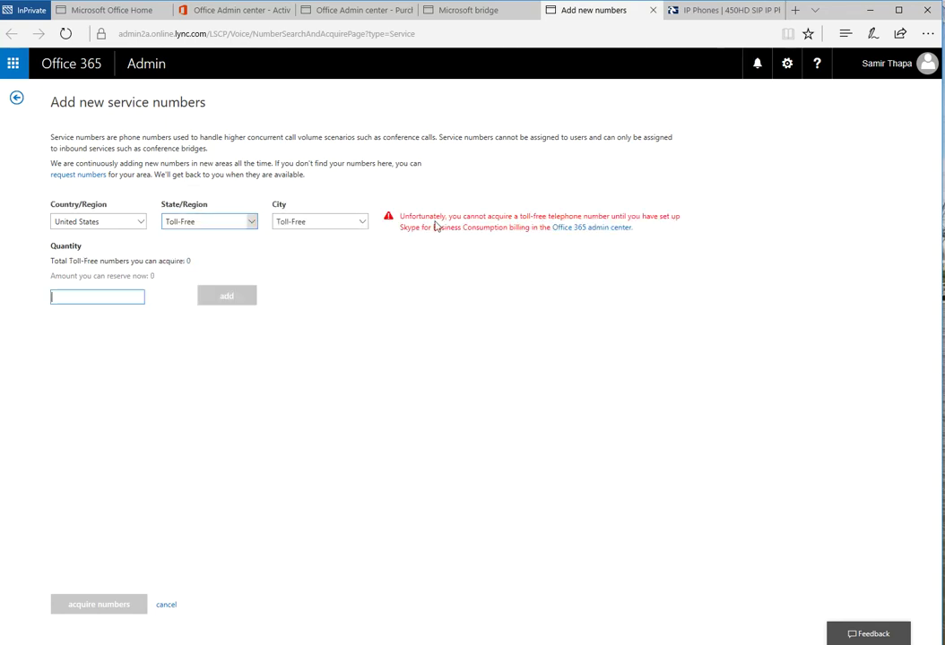
{"action": "left_click_drag", "start_coordinate": [400, 218], "coordinate": [544, 227]}
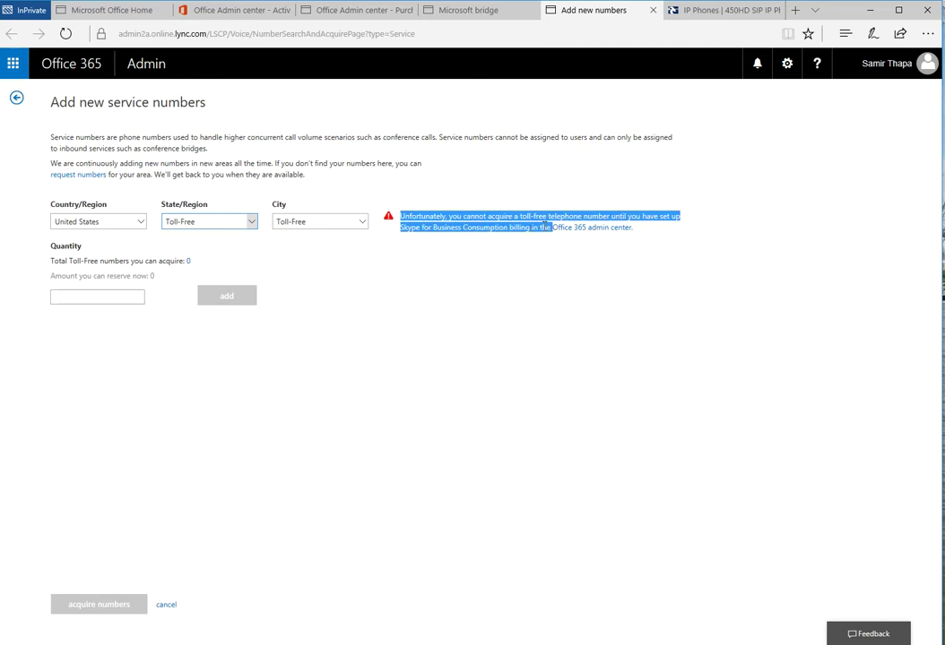
{"action": "left_click", "coordinate": [84, 296]}
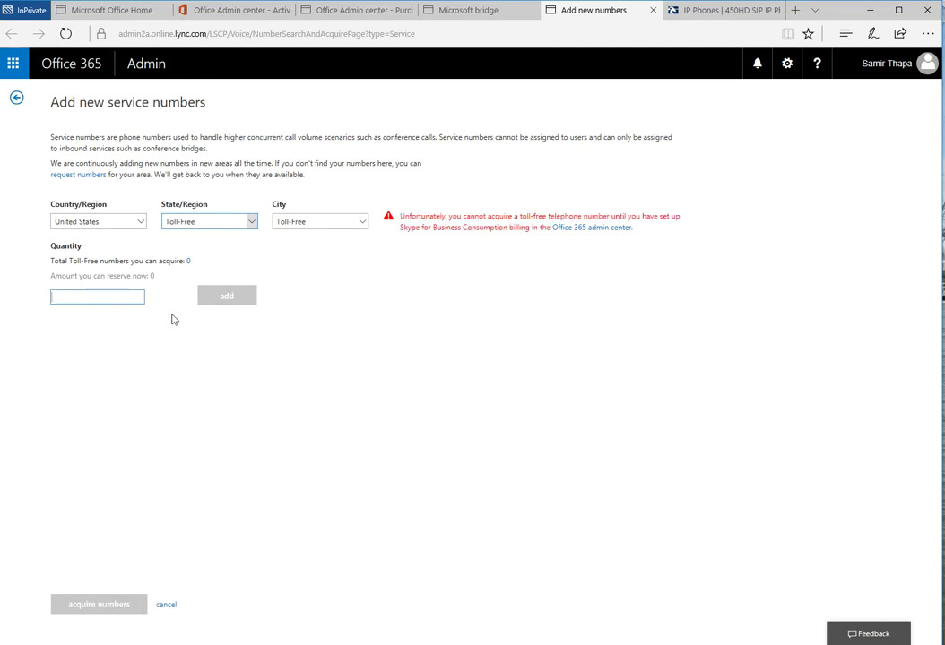
Step: Leave the new service numbers page and open the first dial-in user's conferencing properties in the Skype for Business admin center
{"action": "left_click", "coordinate": [16, 99]}
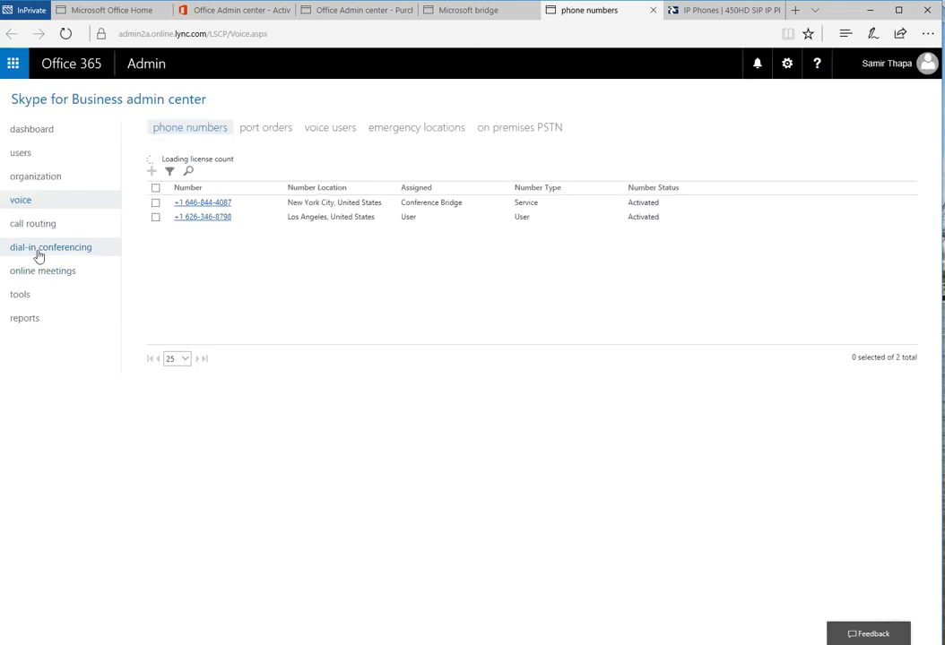
{"action": "left_click", "coordinate": [39, 256]}
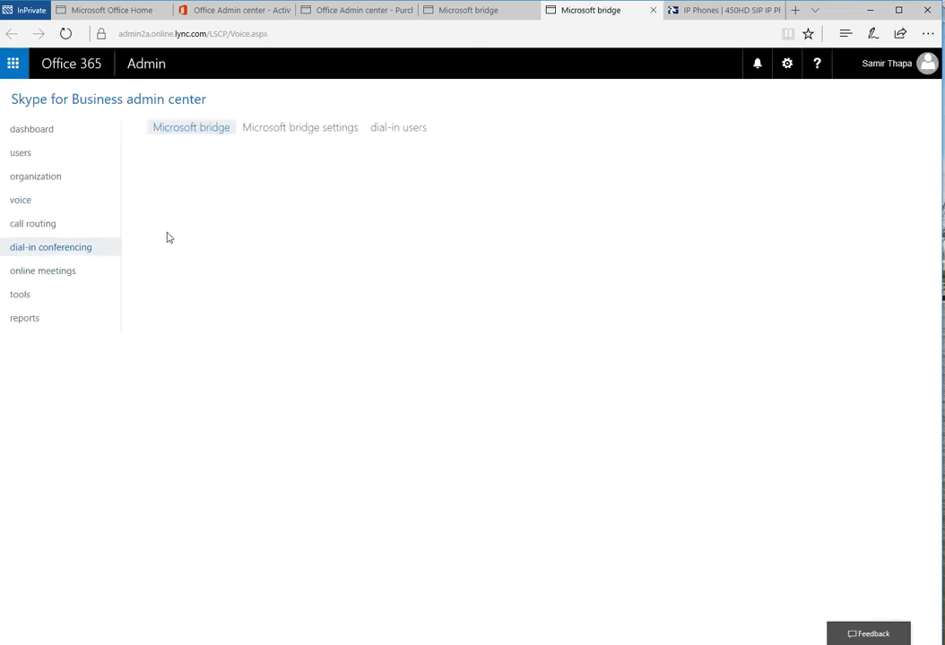
{"action": "left_click", "coordinate": [398, 131]}
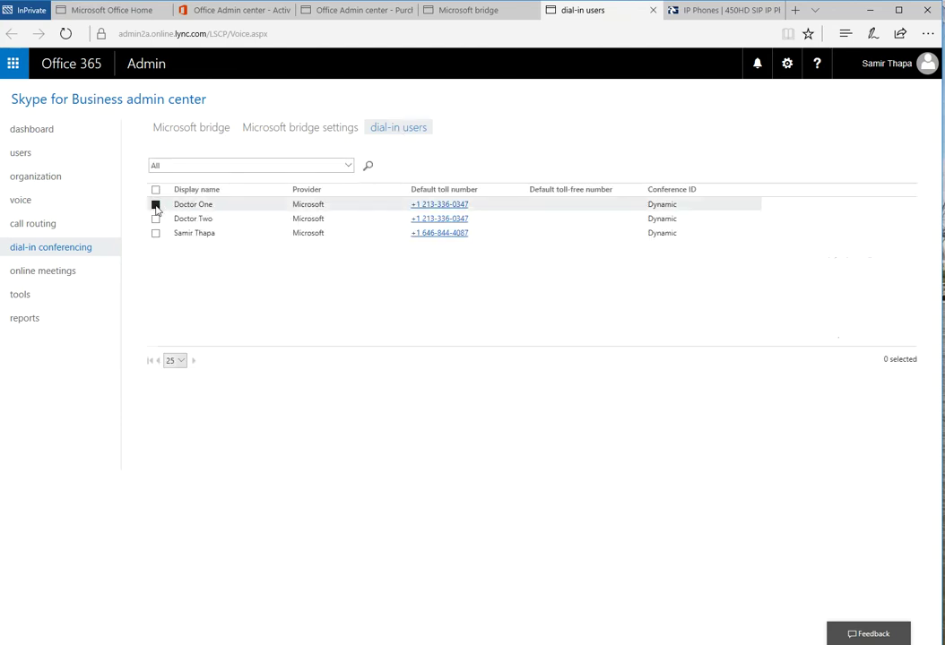
{"action": "left_click", "coordinate": [156, 205]}
{"action": "left_click", "coordinate": [776, 245]}
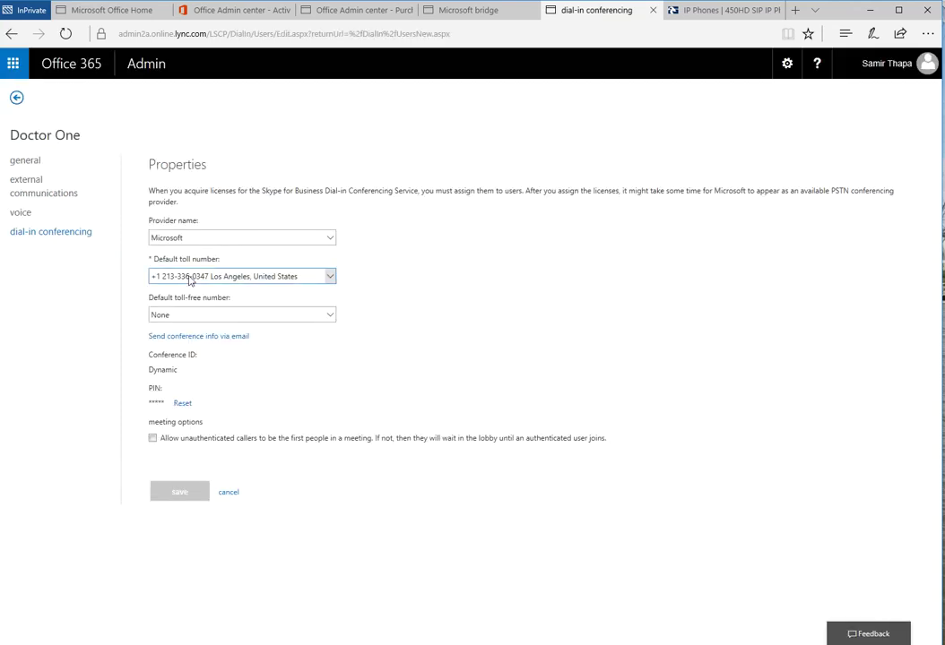
Step: Check the choices available for the user's default toll number and default toll-free number
{"action": "left_click", "coordinate": [190, 276]}
{"action": "left_click", "coordinate": [190, 278]}
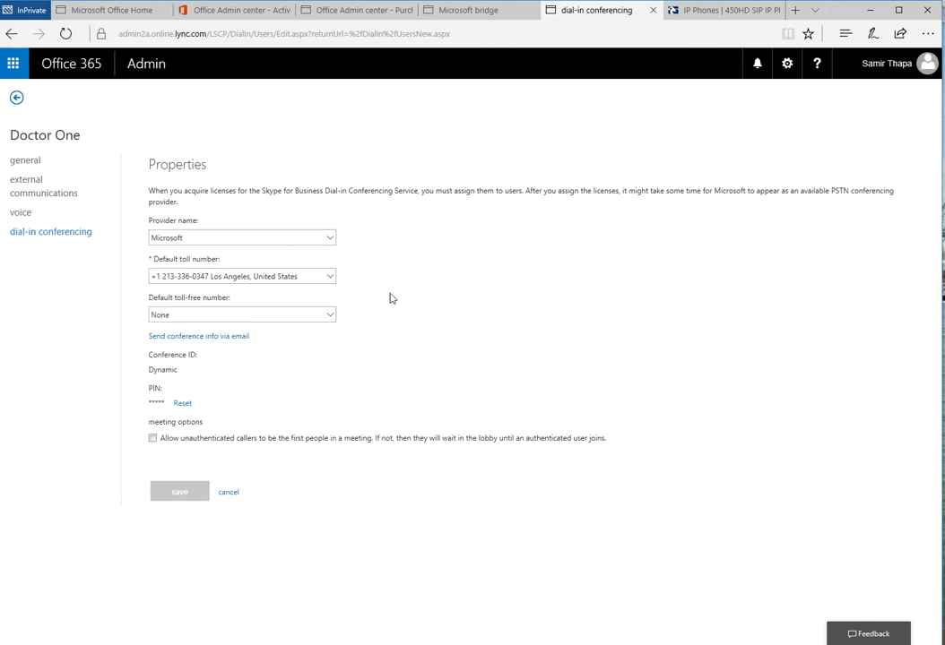
{"action": "left_click", "coordinate": [204, 317]}
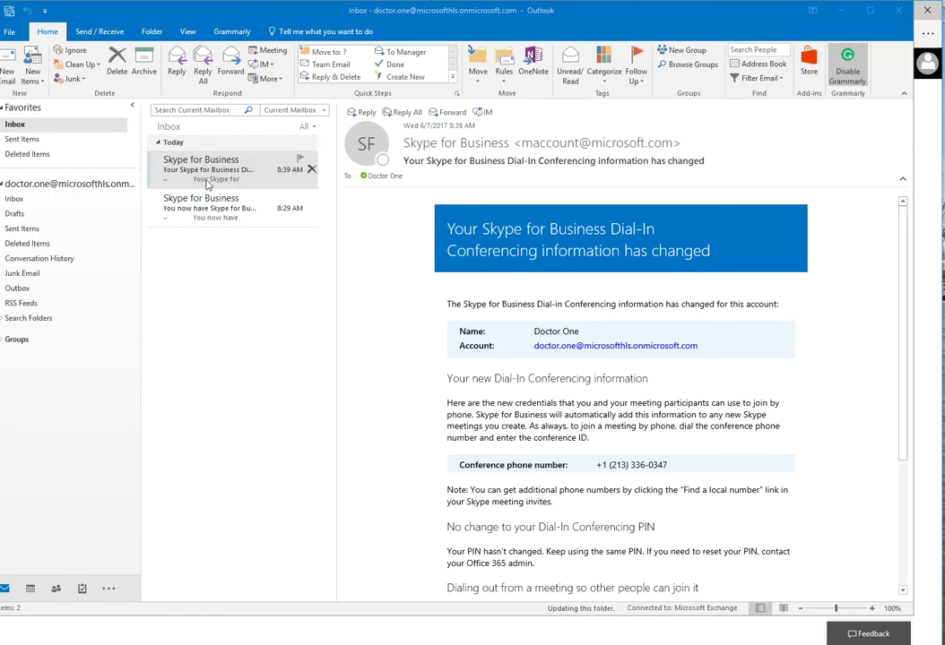
Step: In the user's Outlook inbox, read the two Skype for Business dial-in conferencing emails, noting the PIN section and the changed conference phone number
{"action": "left_click", "coordinate": [222, 199]}
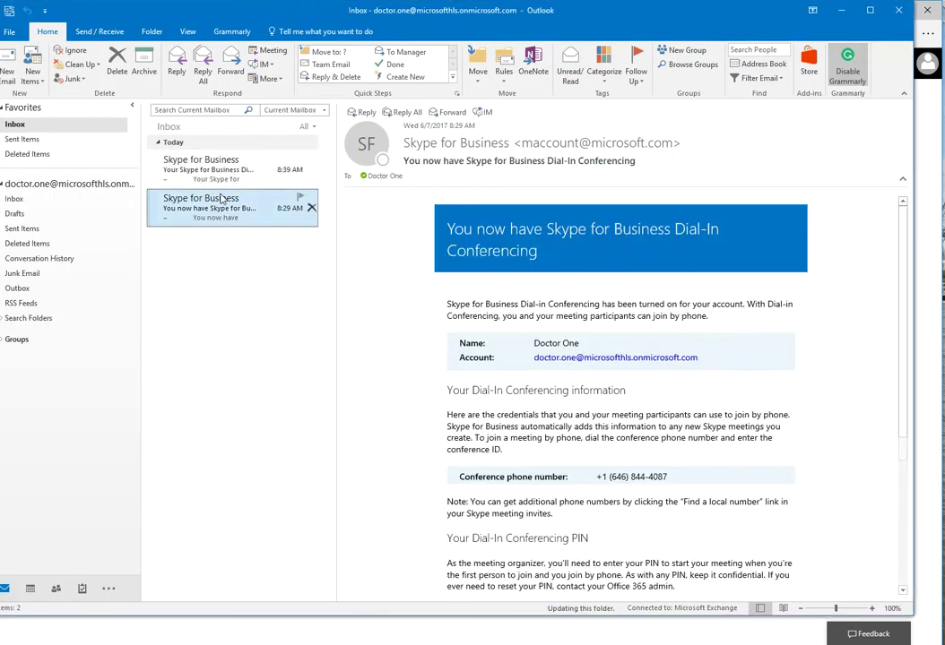
{"action": "scroll", "coordinate": [611, 324], "scroll_direction": "down", "scroll_amount": 5}
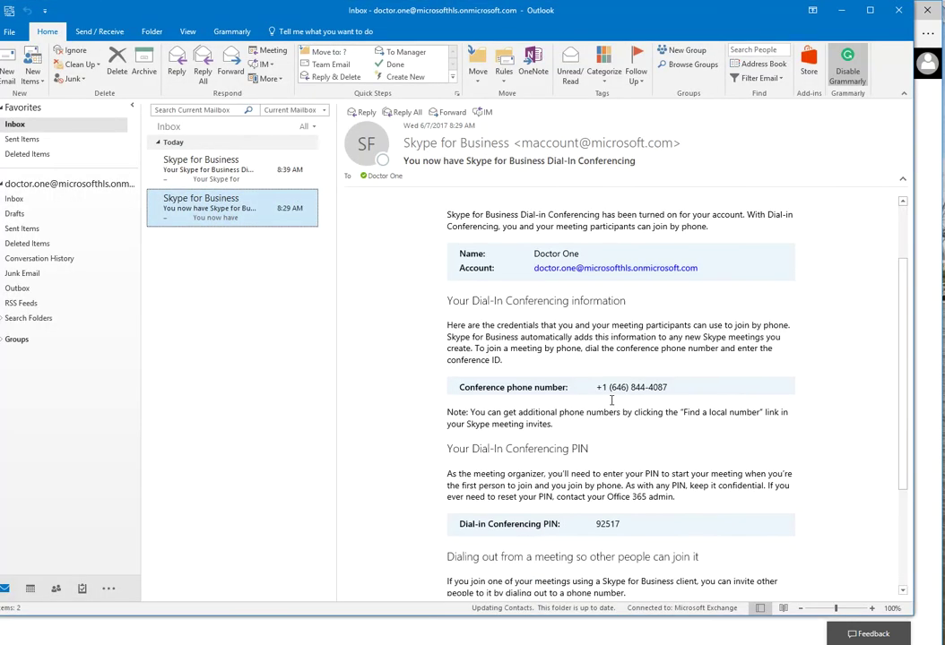
{"action": "scroll", "coordinate": [642, 477], "scroll_direction": "up", "scroll_amount": 5}
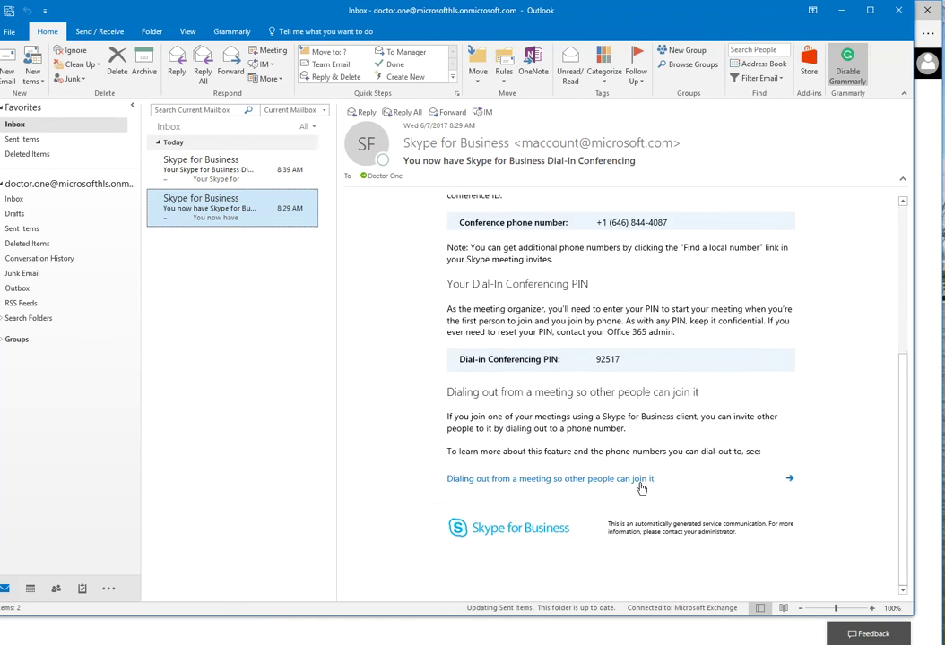
{"action": "key", "text": "Up"}
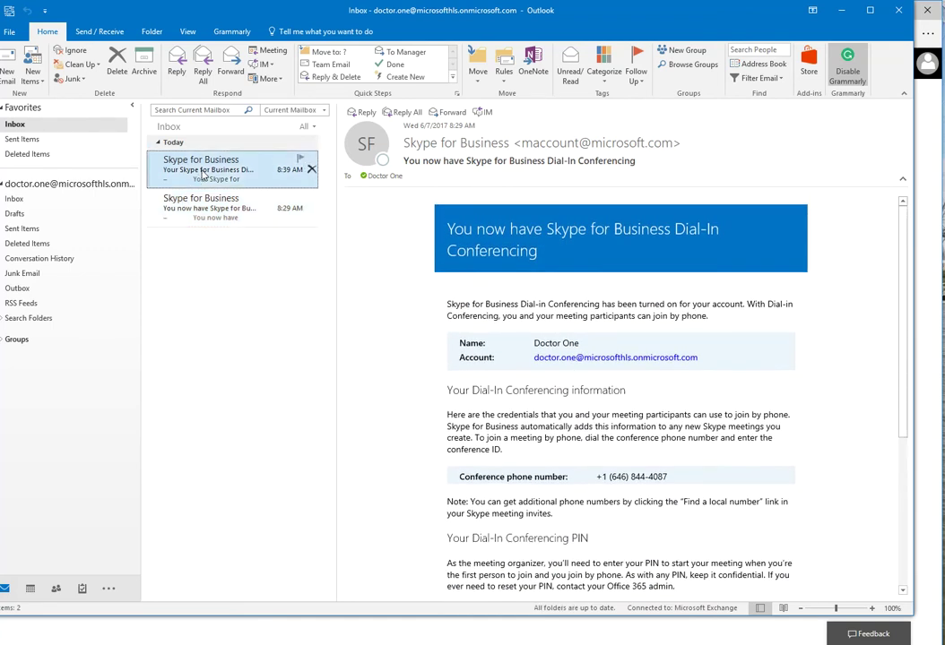
{"action": "left_click_drag", "start_coordinate": [668, 465], "coordinate": [610, 465]}
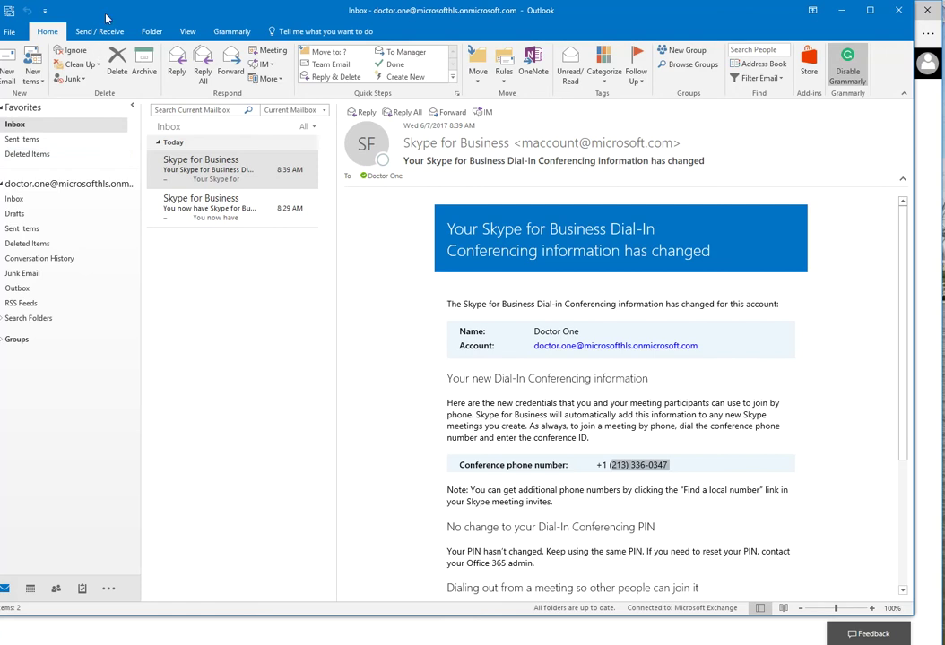
Step: Create a new Skype meeting from the Outlook calendar and check the toll number and access code in its invitation
{"action": "left_click", "coordinate": [29, 589]}
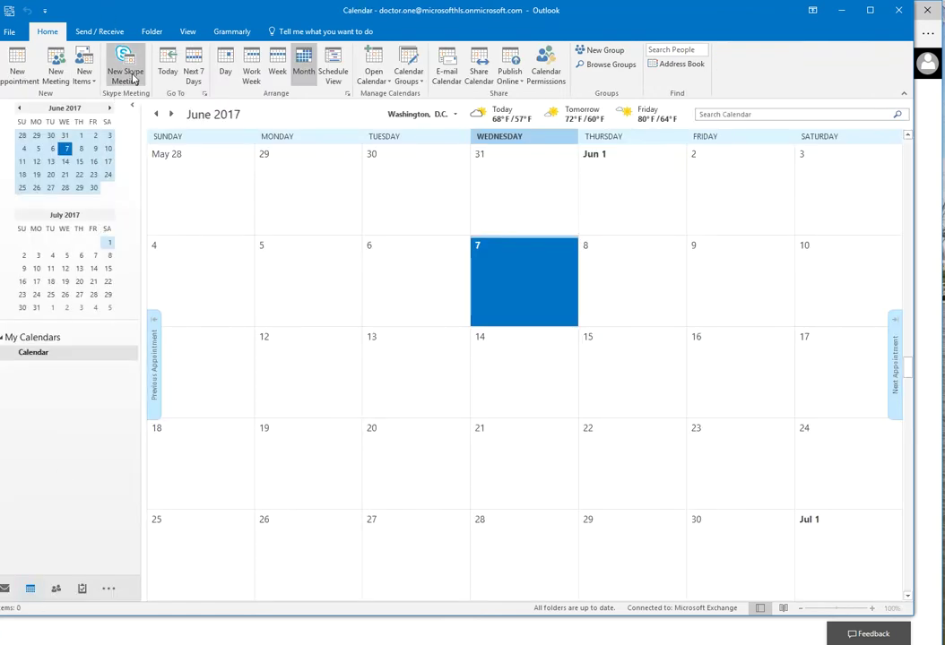
{"action": "left_click", "coordinate": [131, 72]}
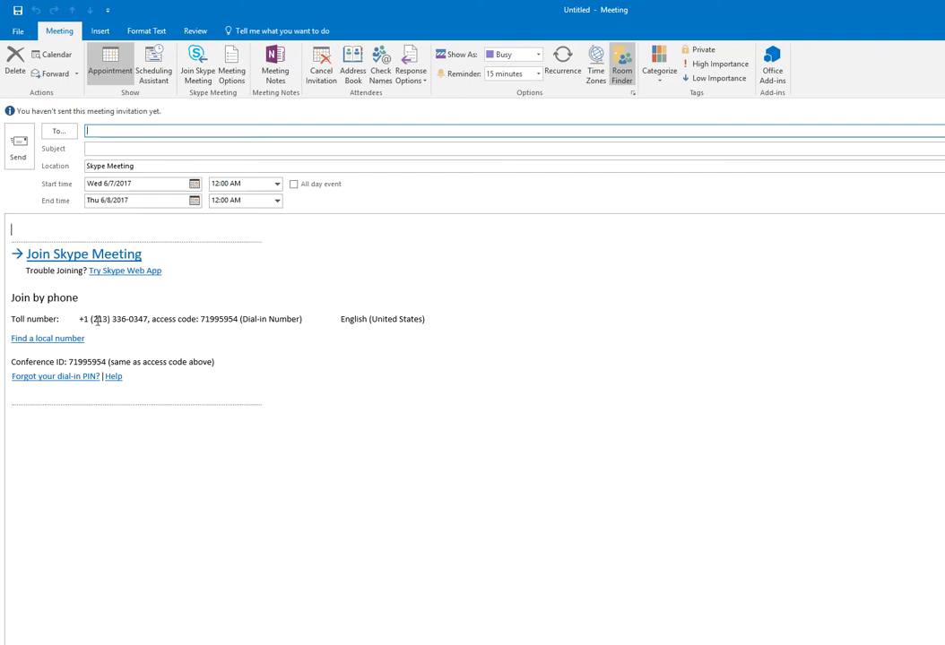
{"action": "left_click_drag", "start_coordinate": [97, 321], "coordinate": [148, 320]}
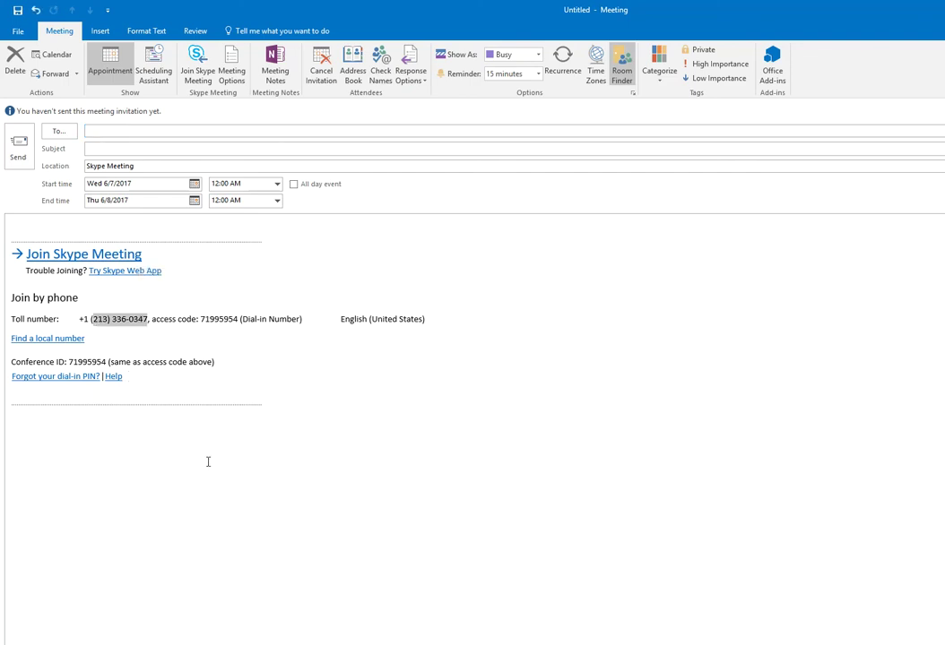
{"action": "left_click", "coordinate": [151, 323]}
{"action": "left_click_drag", "start_coordinate": [150, 324], "coordinate": [95, 325]}
{"action": "left_click", "coordinate": [229, 331]}
{"action": "left_click_drag", "start_coordinate": [202, 319], "coordinate": [240, 319]}
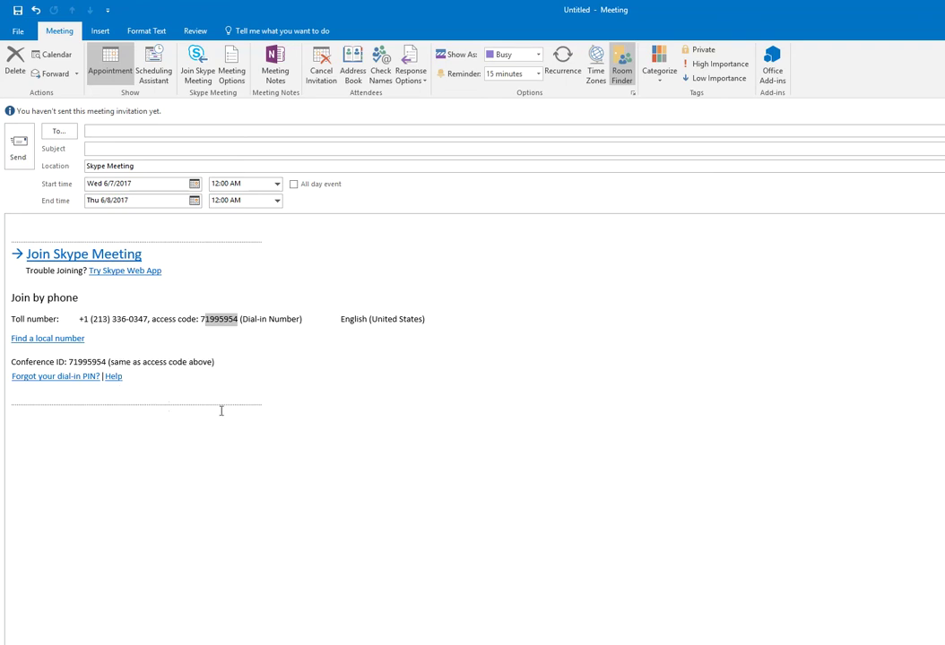
Step: Open the invitation's local numbers page and examine the conference dial-in numbers by country, including the one for Bangkok, Thailand
{"action": "left_click", "coordinate": [430, 430]}
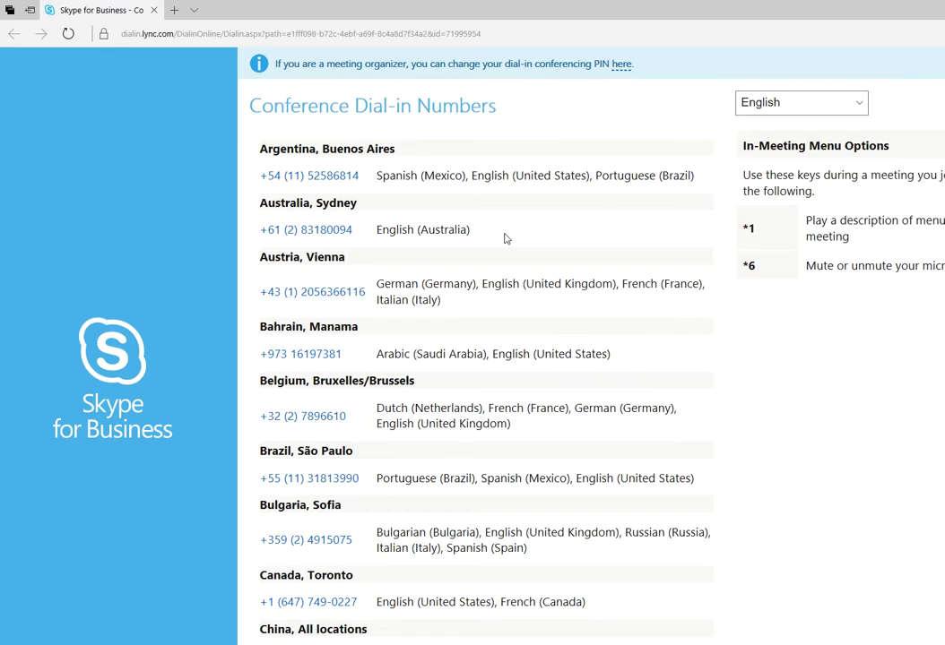
{"action": "scroll", "coordinate": [505, 239], "scroll_direction": "down", "scroll_amount": 20}
{"action": "scroll", "coordinate": [505, 238], "scroll_direction": "down", "scroll_amount": 9}
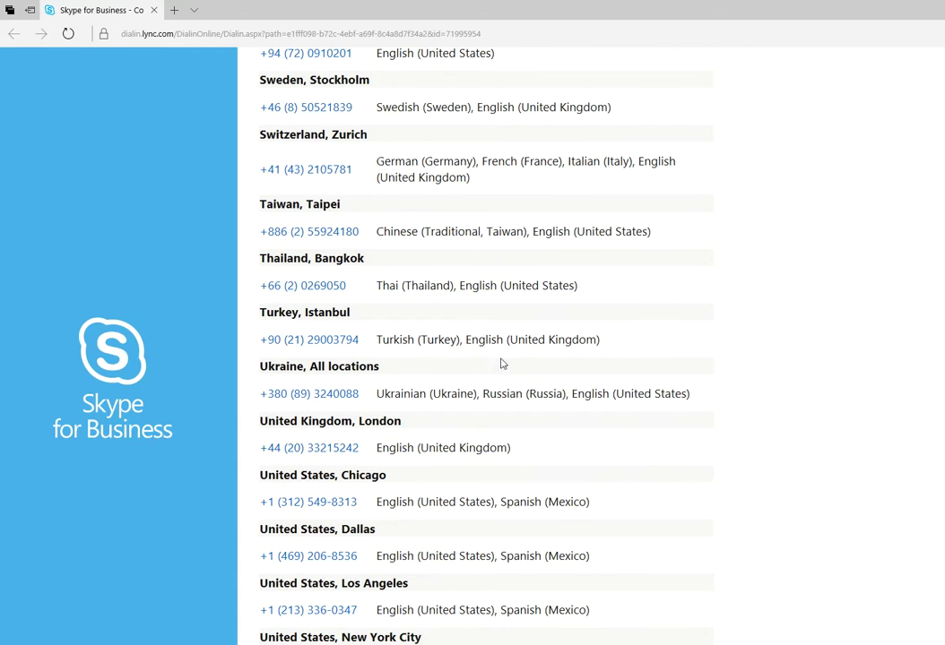
{"action": "scroll", "coordinate": [489, 385], "scroll_direction": "up", "scroll_amount": 5}
{"action": "scroll", "coordinate": [490, 385], "scroll_direction": "up", "scroll_amount": 12}
{"action": "scroll", "coordinate": [488, 386], "scroll_direction": "up", "scroll_amount": 12}
{"action": "scroll", "coordinate": [488, 386], "scroll_direction": "up", "scroll_amount": 4}
{"action": "scroll", "coordinate": [489, 385], "scroll_direction": "down", "scroll_amount": 20}
{"action": "scroll", "coordinate": [489, 385], "scroll_direction": "down", "scroll_amount": 18}
{"action": "left_click_drag", "start_coordinate": [363, 487], "coordinate": [267, 496]}
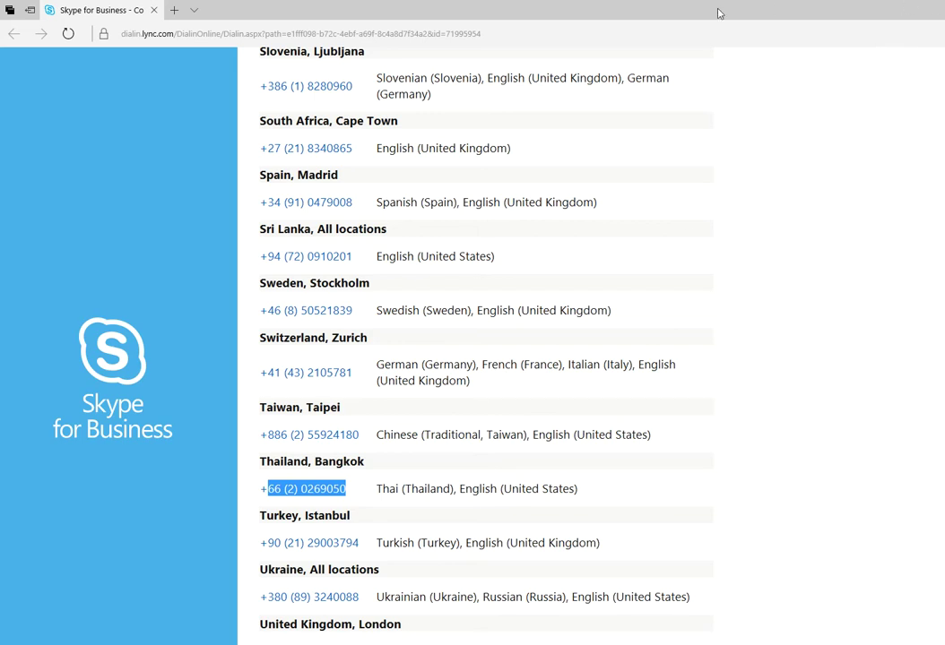
Step: Return to the Office 365 admin pages in the browser and revisit the Microsoft bridge, purchase services and user dial-in conferencing pages
{"action": "key", "text": "alt+Tab"}
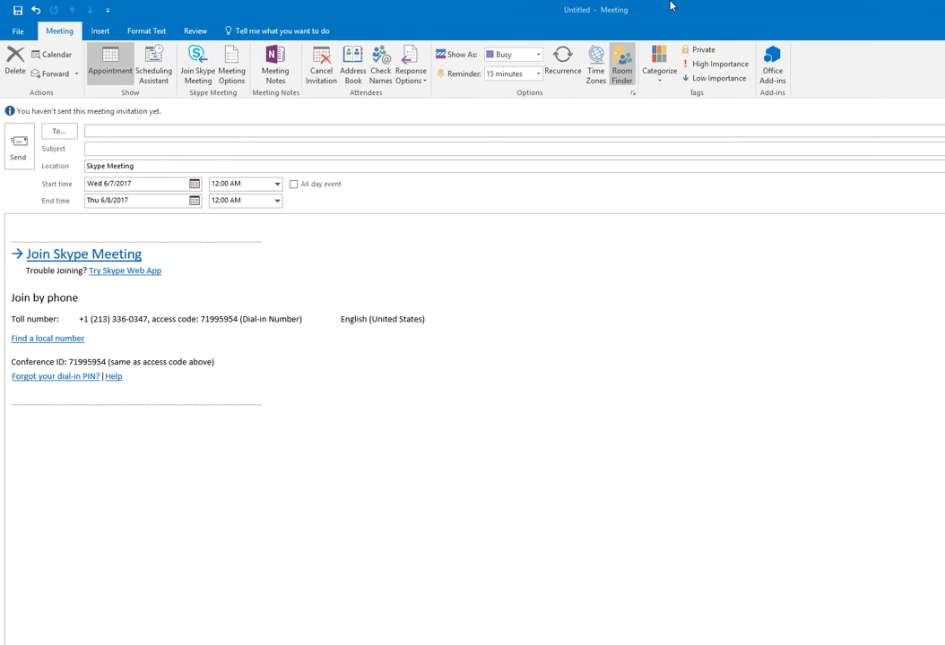
{"action": "key", "text": "alt+Tab"}
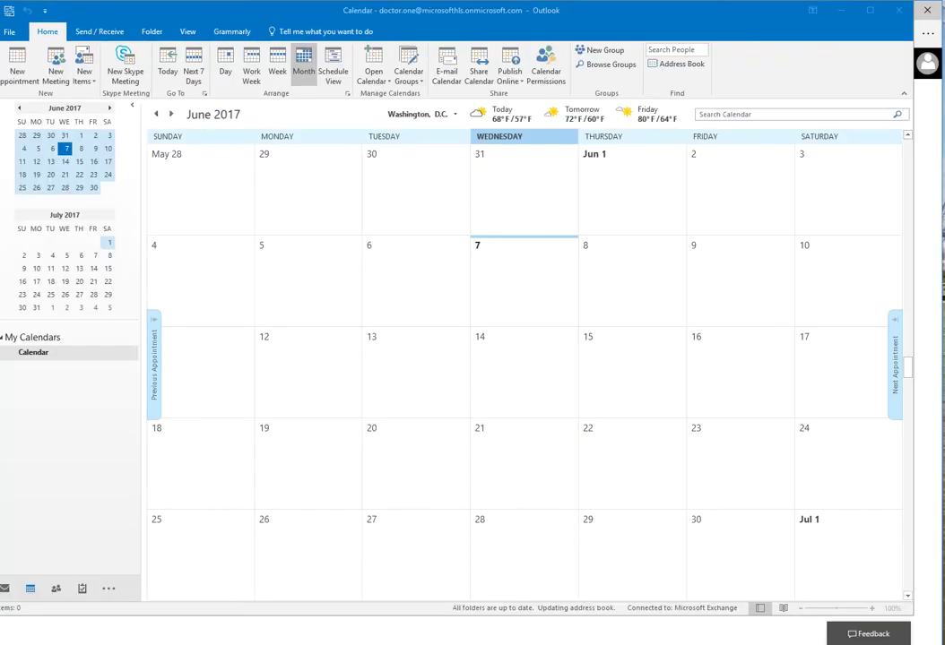
{"action": "left_click", "coordinate": [829, 18]}
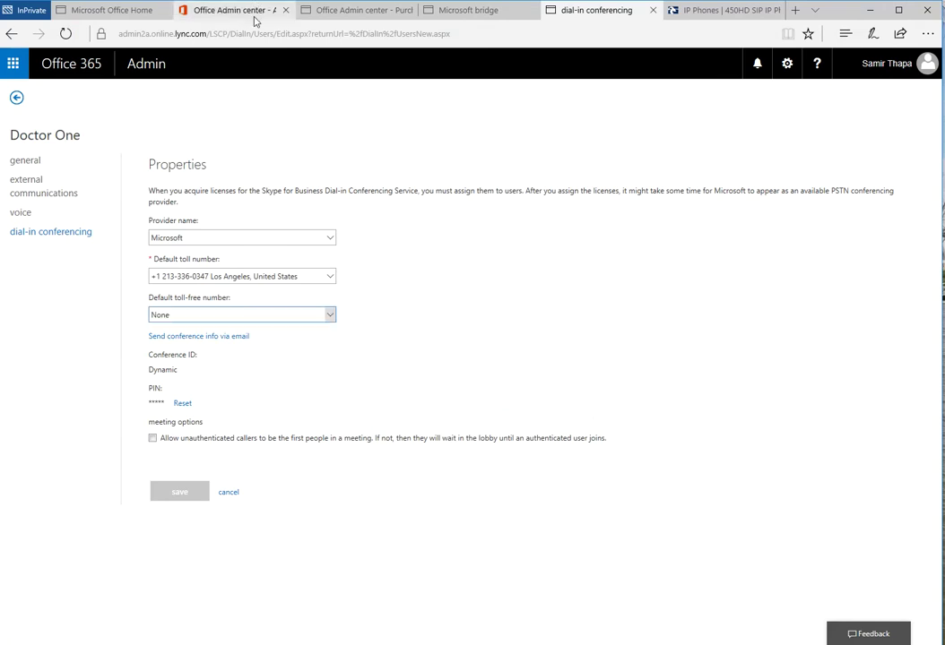
{"action": "left_click", "coordinate": [484, 11]}
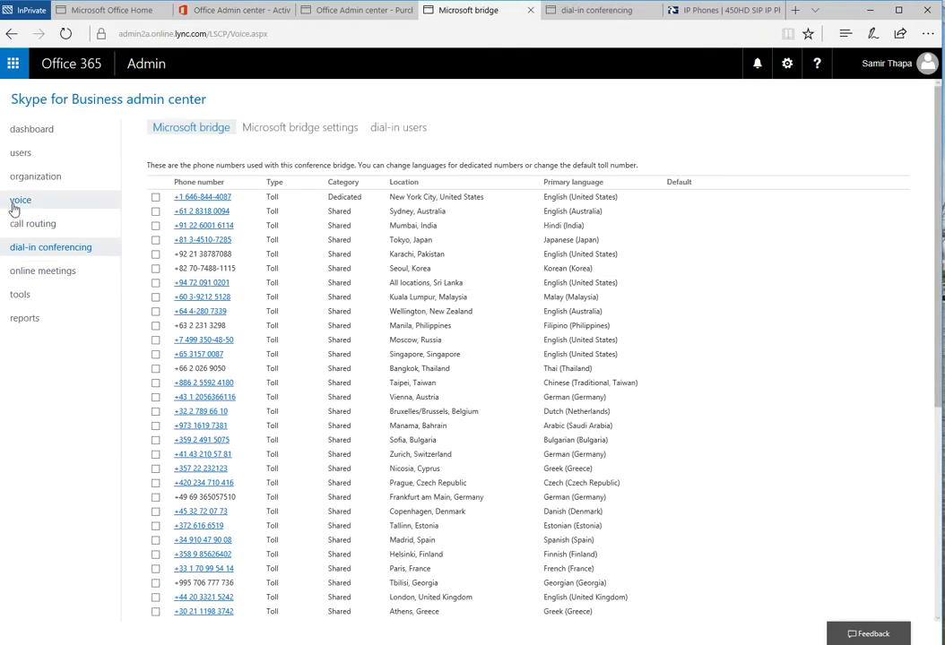
{"action": "left_click", "coordinate": [351, 10]}
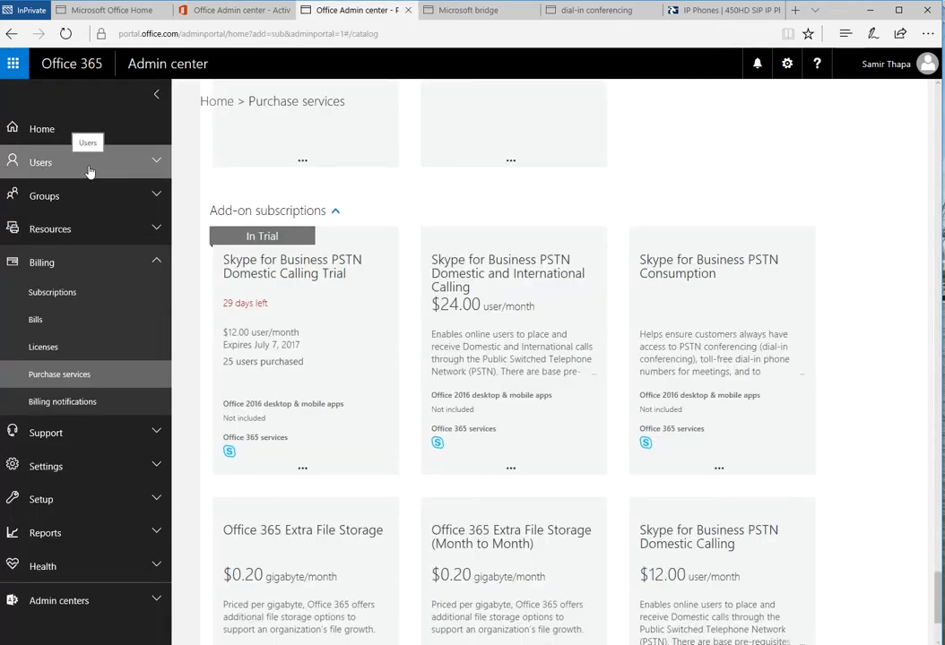
{"action": "left_click", "coordinate": [592, 10]}
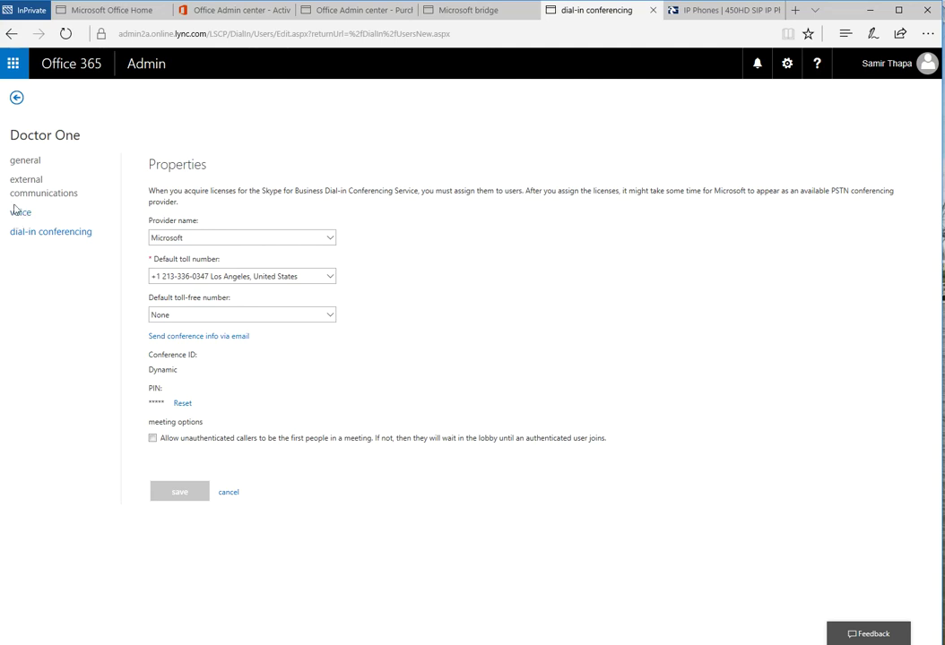
Step: Close the dial-in conferencing and Microsoft bridge pages and review the active billing subscriptions, including Skype for Business PSTN Domestic Calling Trial
{"action": "left_click", "coordinate": [12, 36]}
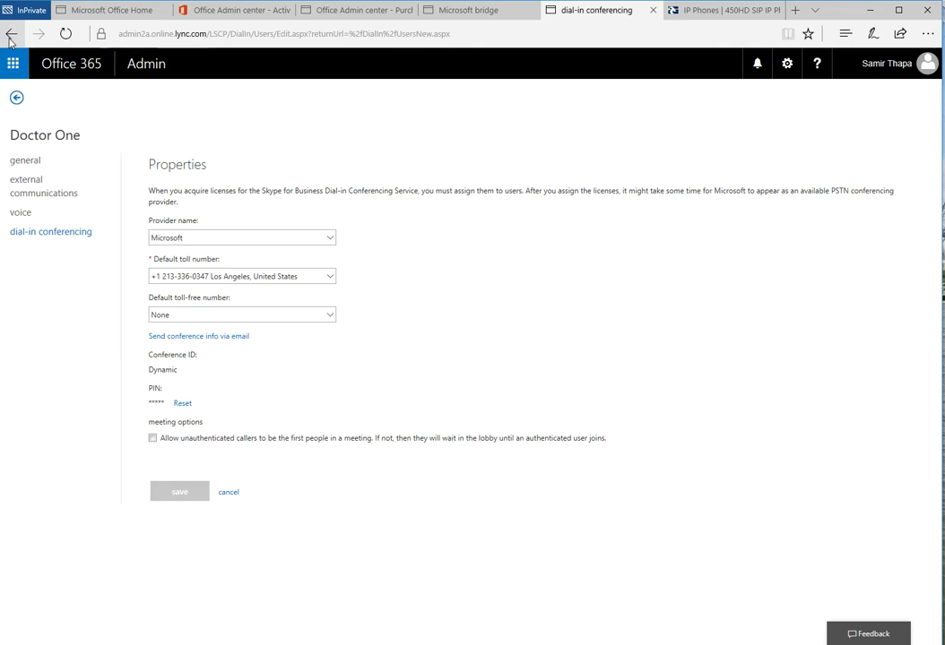
{"action": "middle_click", "coordinate": [547, 10]}
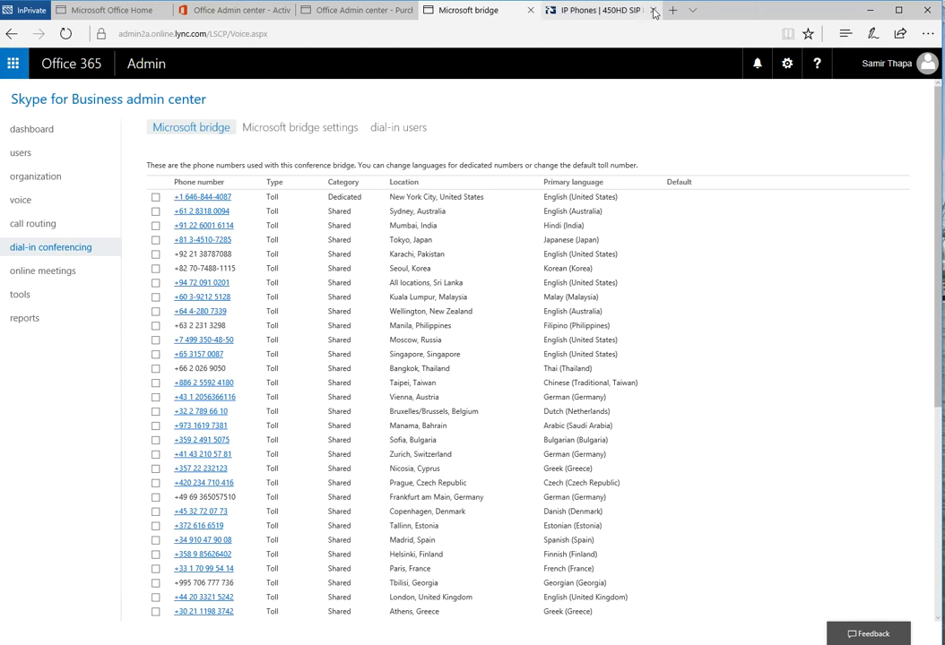
{"action": "left_click", "coordinate": [530, 10]}
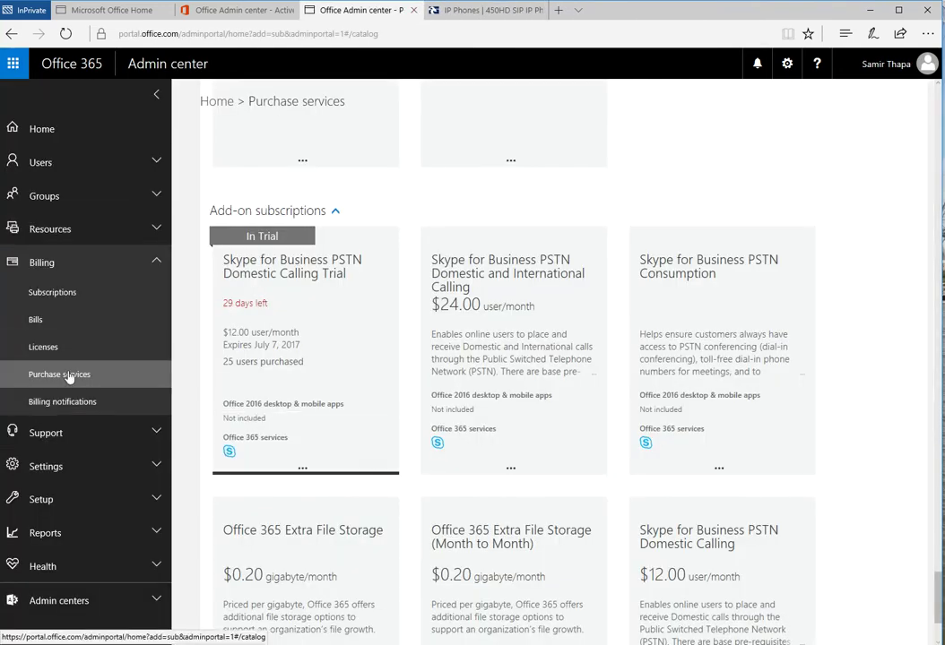
{"action": "left_click", "coordinate": [50, 294]}
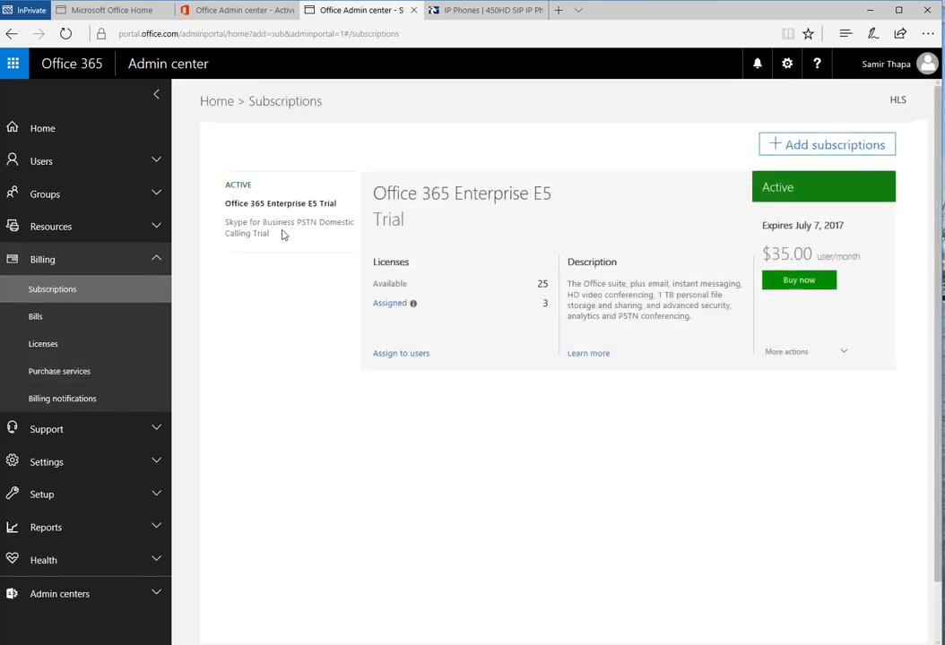
{"action": "left_click_drag", "start_coordinate": [270, 233], "coordinate": [224, 225]}
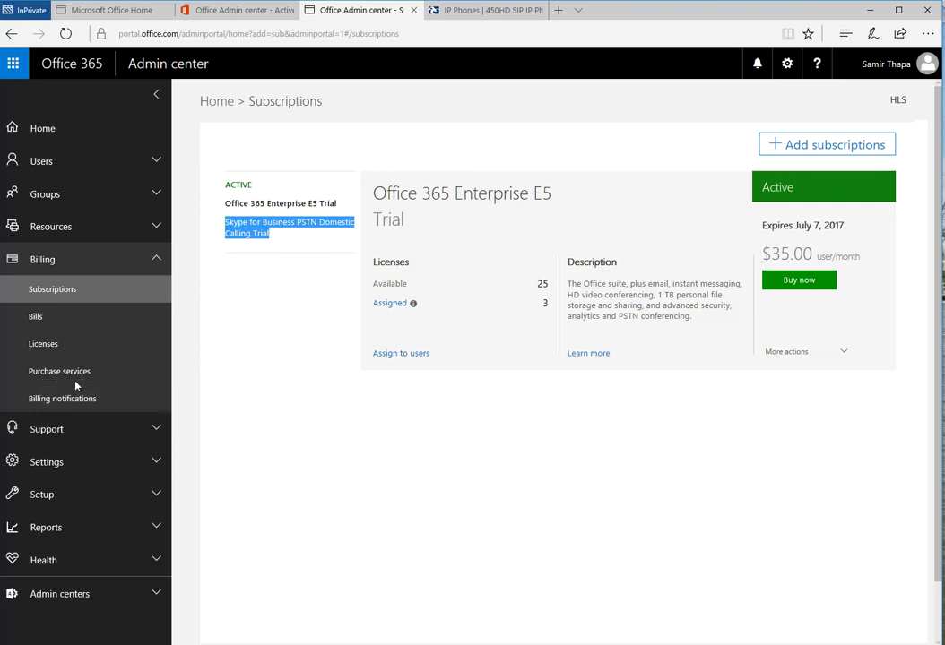
Step: Start adding subscriptions and examine the Skype for Business PSTN calling and consumption add-ons in the purchase services catalog
{"action": "left_click", "coordinate": [842, 145]}
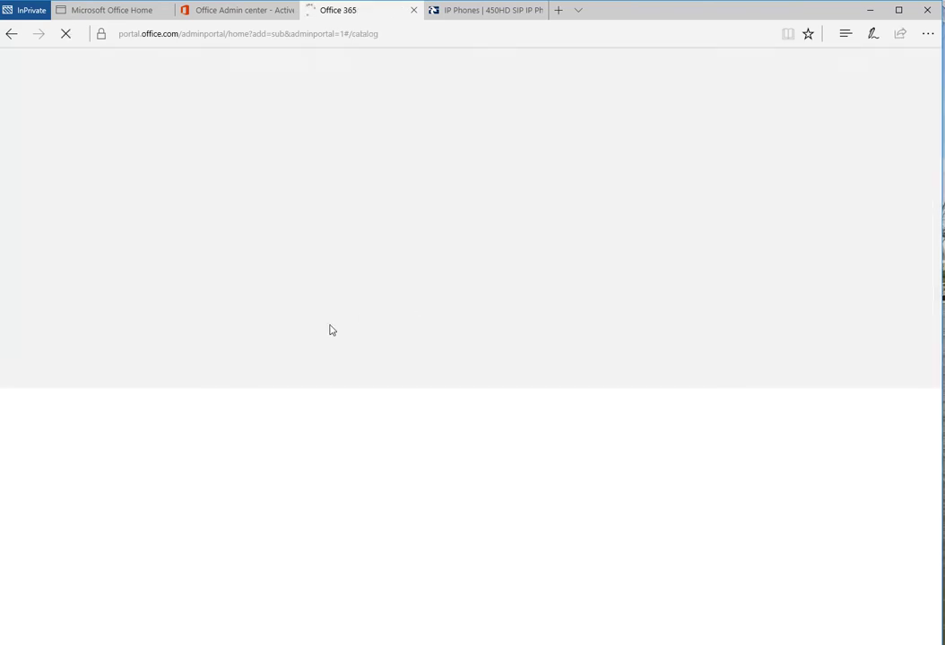
{"action": "scroll", "coordinate": [757, 316], "scroll_direction": "down", "scroll_amount": 20}
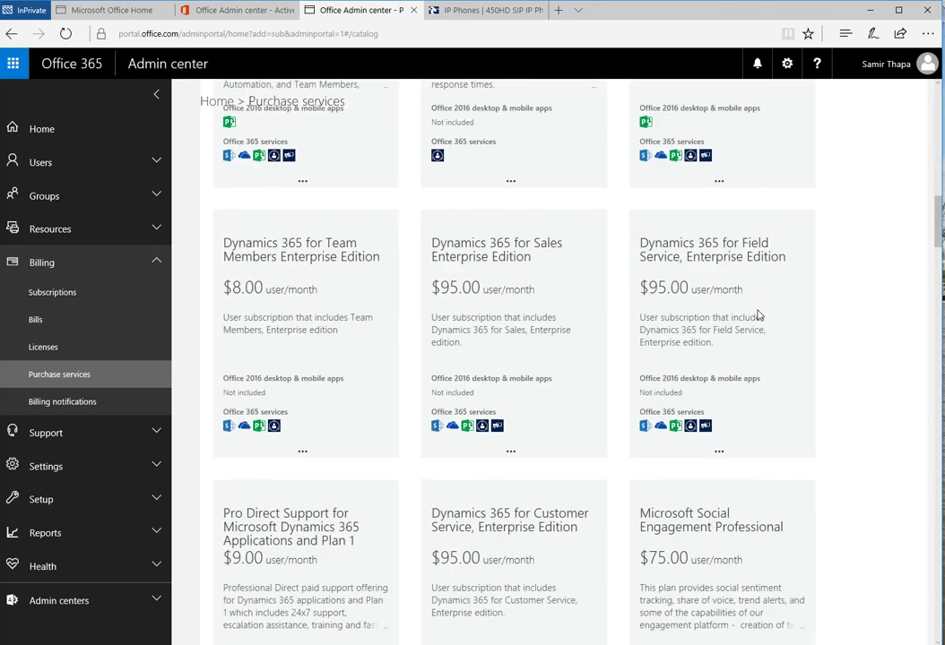
{"action": "scroll", "coordinate": [537, 341], "scroll_direction": "up", "scroll_amount": 1}
{"action": "mouse_move", "coordinate": [321, 431]}
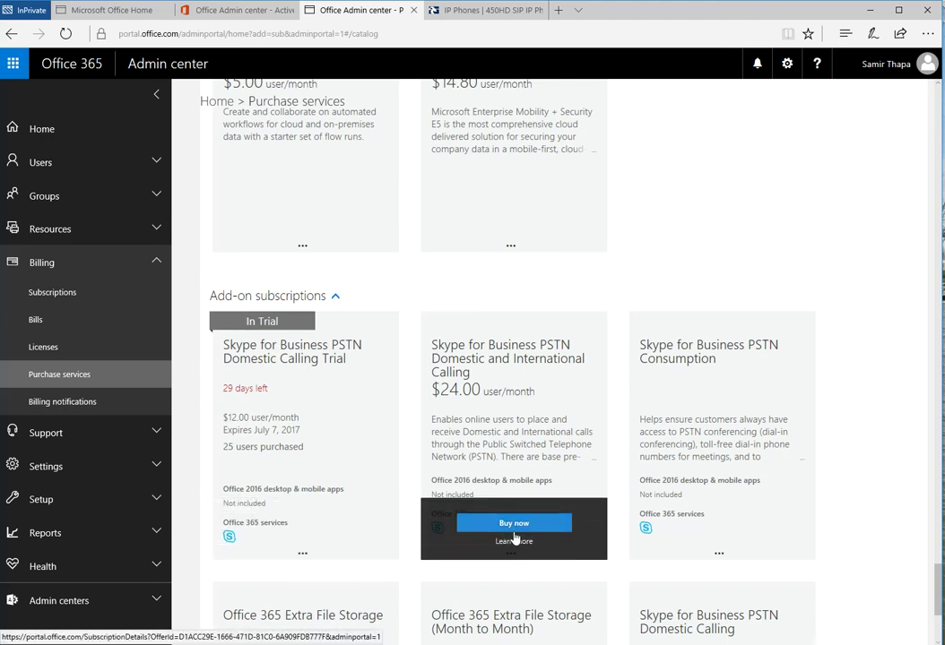
{"action": "mouse_move", "coordinate": [723, 558]}
{"action": "scroll", "coordinate": [523, 578], "scroll_direction": "down", "scroll_amount": 3}
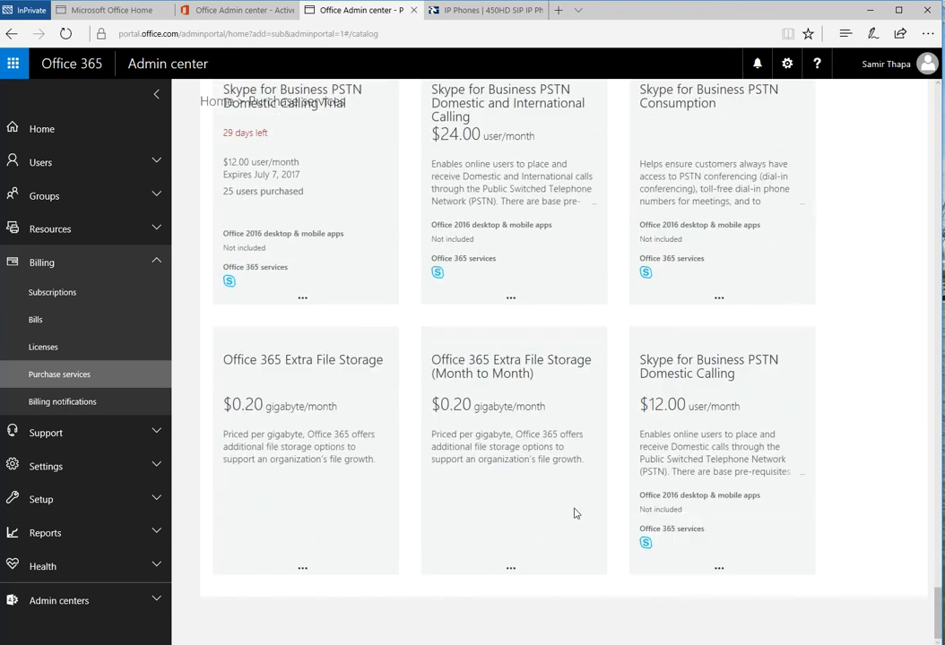
{"action": "scroll", "coordinate": [574, 512], "scroll_direction": "up", "scroll_amount": 2}
{"action": "scroll", "coordinate": [316, 502], "scroll_direction": "down", "scroll_amount": 2}
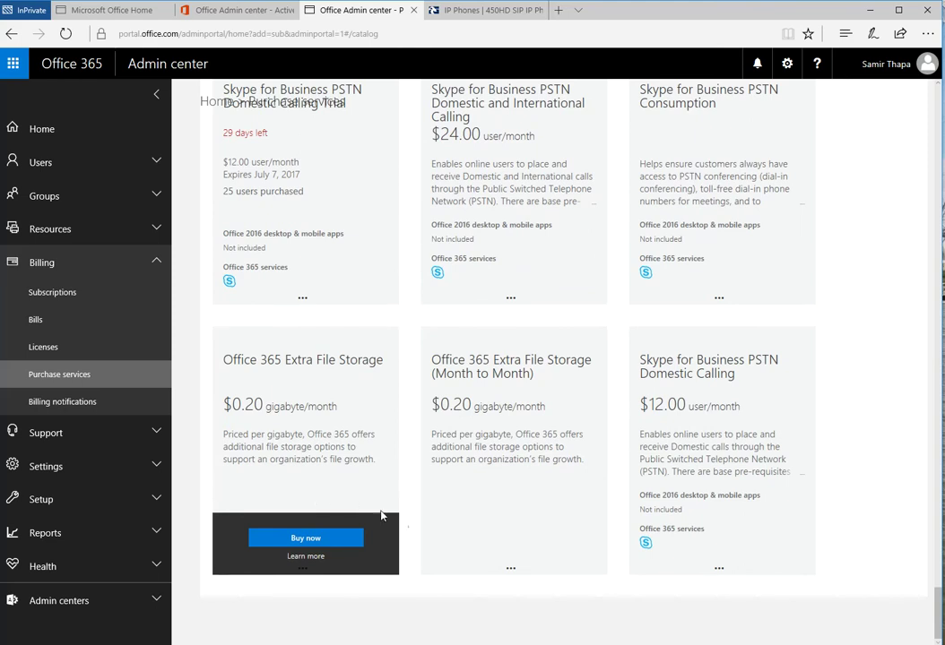
{"action": "scroll", "coordinate": [339, 503], "scroll_direction": "up", "scroll_amount": 3}
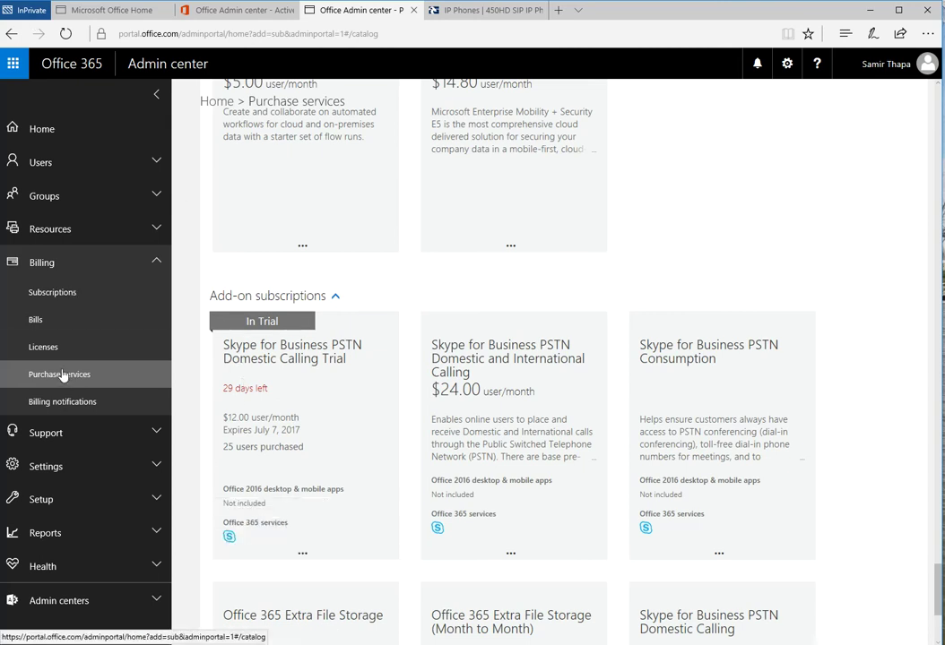
Step: Open the second doctor account among the active users and review its Office 365 Enterprise E5 and Skype for Business PSTN Domestic Calling licenses
{"action": "left_click", "coordinate": [49, 297]}
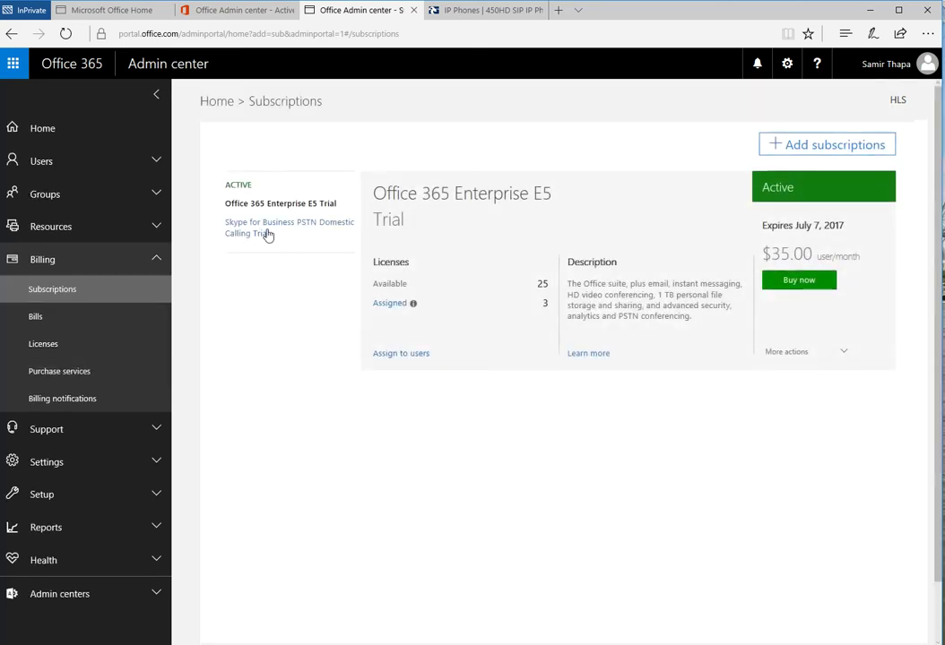
{"action": "left_click", "coordinate": [55, 170]}
{"action": "left_click", "coordinate": [61, 197]}
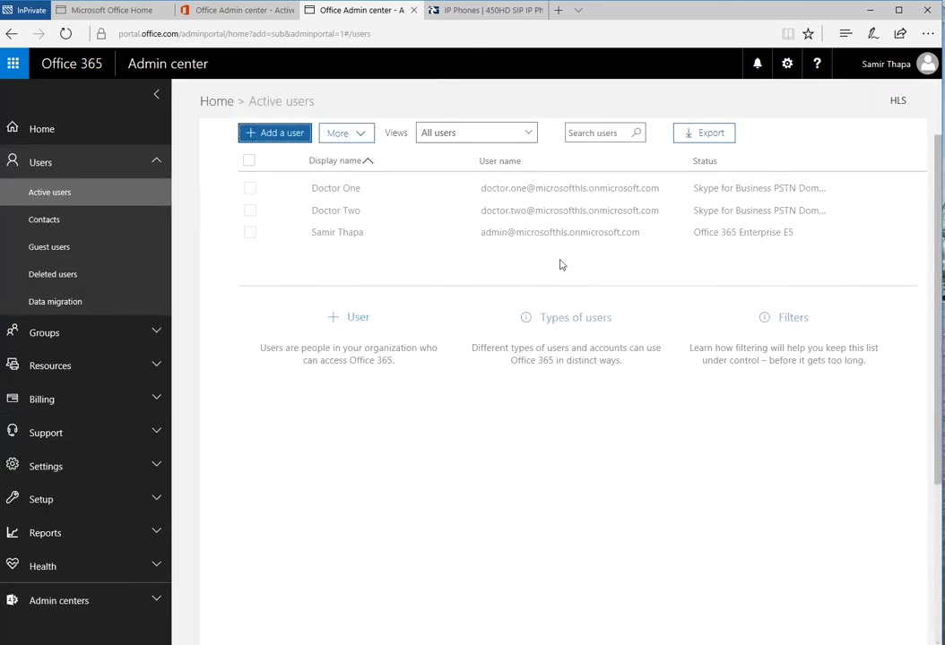
{"action": "left_click", "coordinate": [569, 215]}
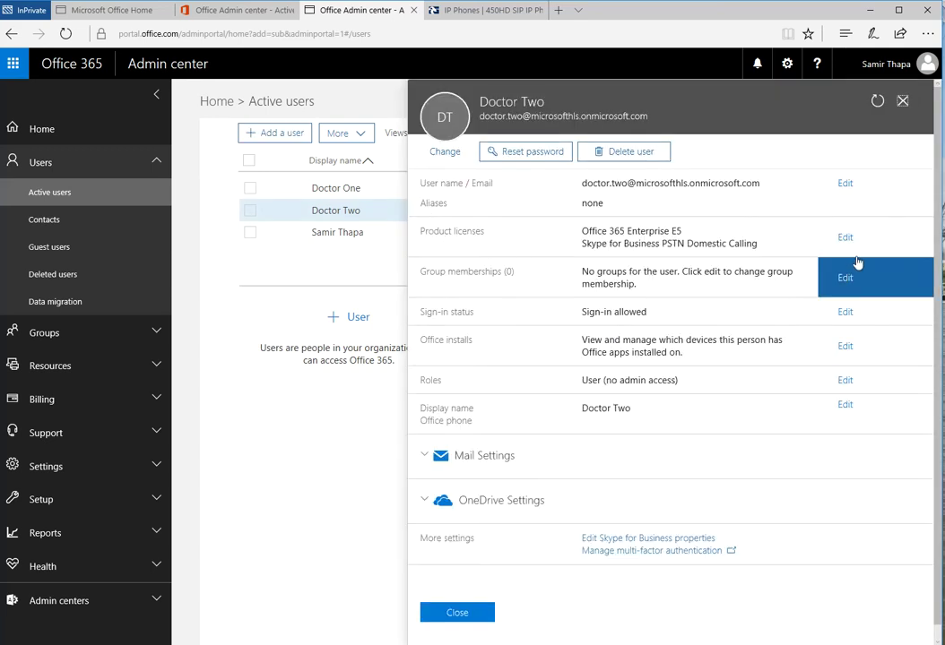
{"action": "left_click_drag", "start_coordinate": [682, 231], "coordinate": [590, 249]}
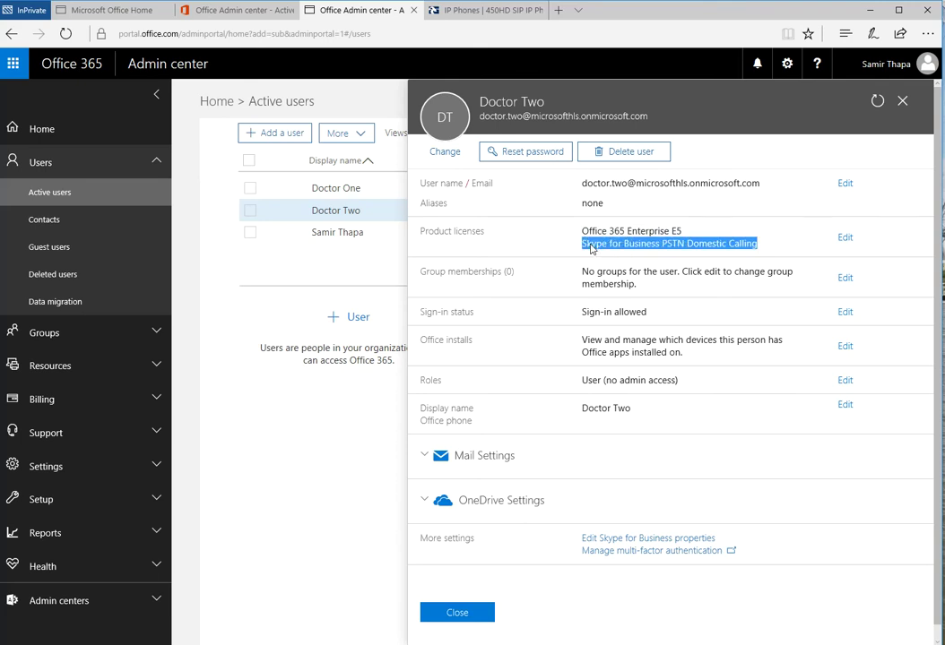
{"action": "left_click_drag", "start_coordinate": [681, 231], "coordinate": [563, 239]}
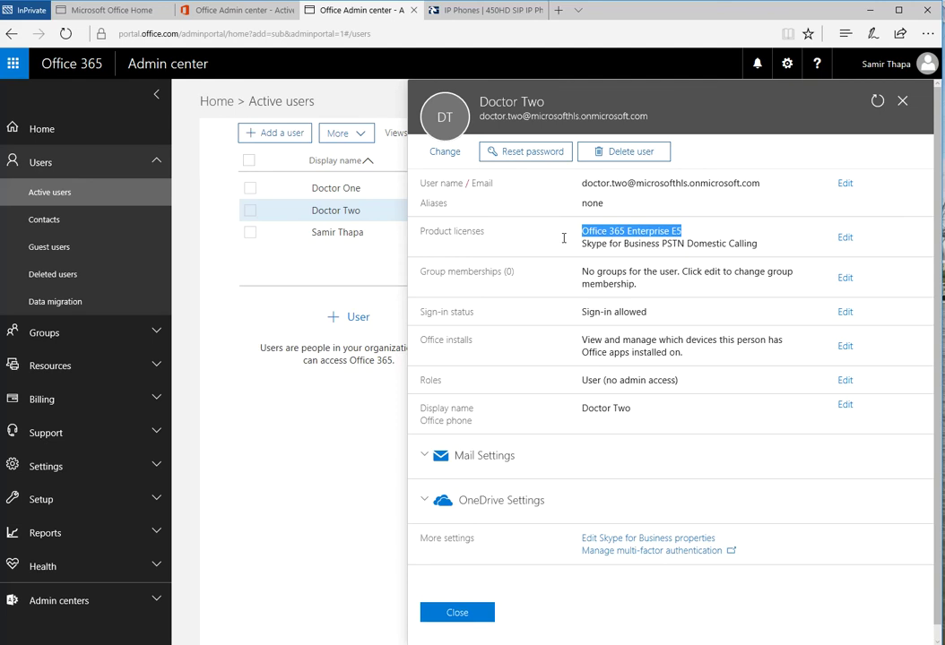
{"action": "left_click_drag", "start_coordinate": [762, 247], "coordinate": [593, 249]}
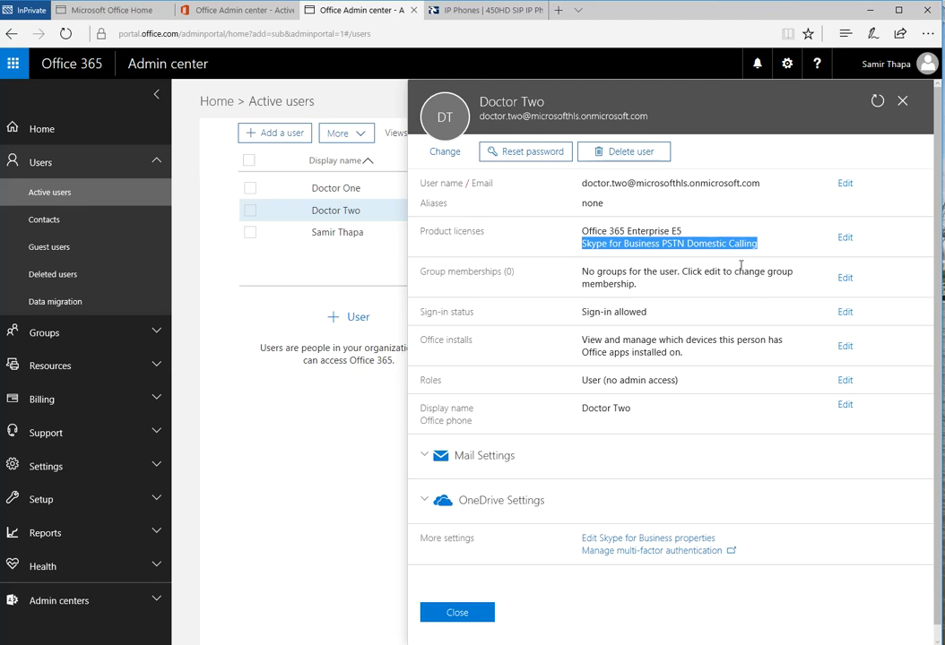
{"action": "left_click", "coordinate": [902, 101]}
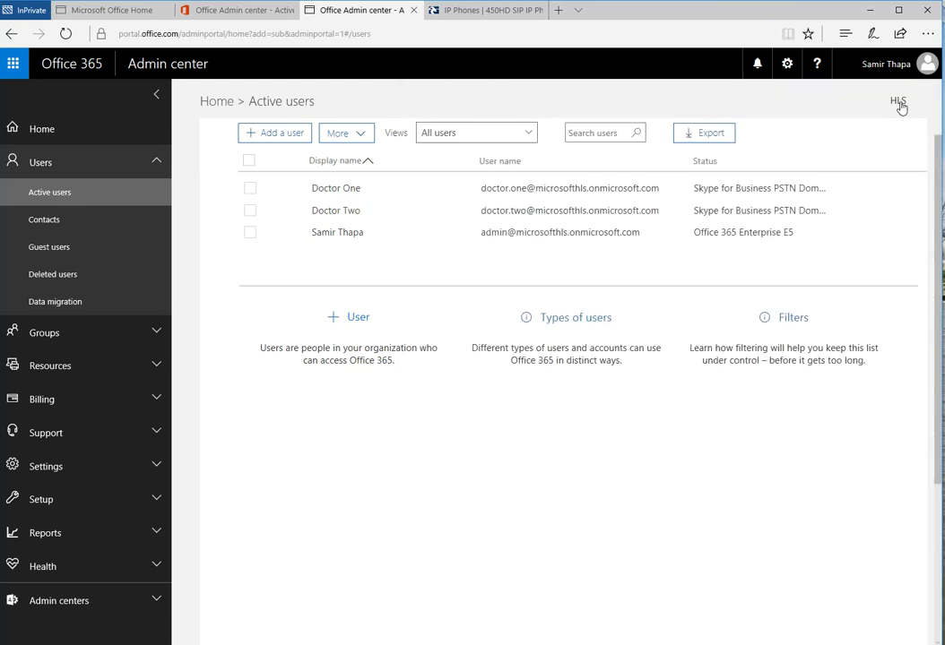
Step: Open the Skype for Business admin center and view the phone numbers in its voice settings
{"action": "left_click", "coordinate": [63, 604]}
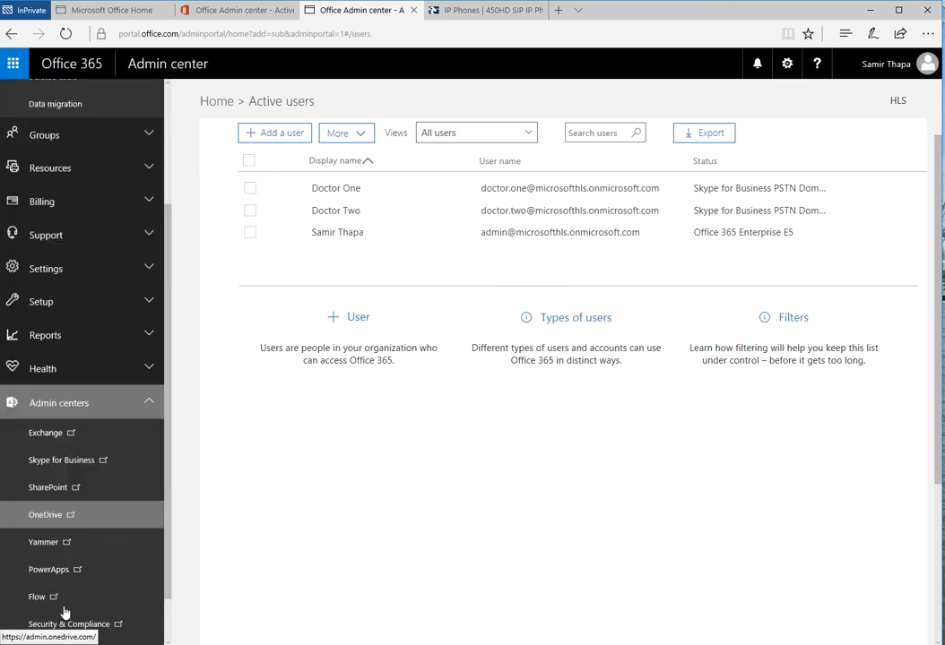
{"action": "left_click", "coordinate": [79, 432]}
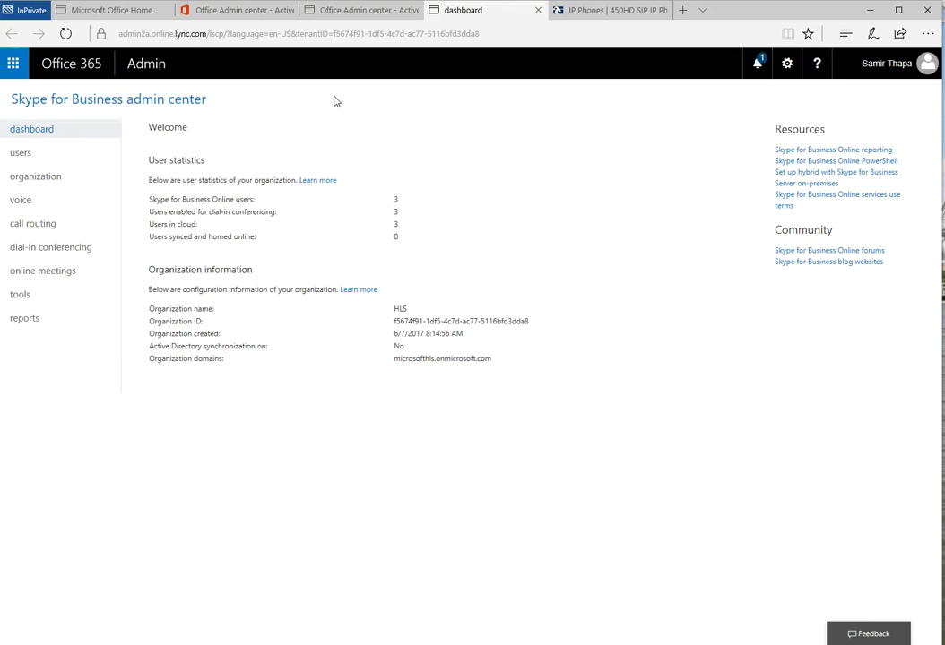
{"action": "left_click", "coordinate": [64, 209]}
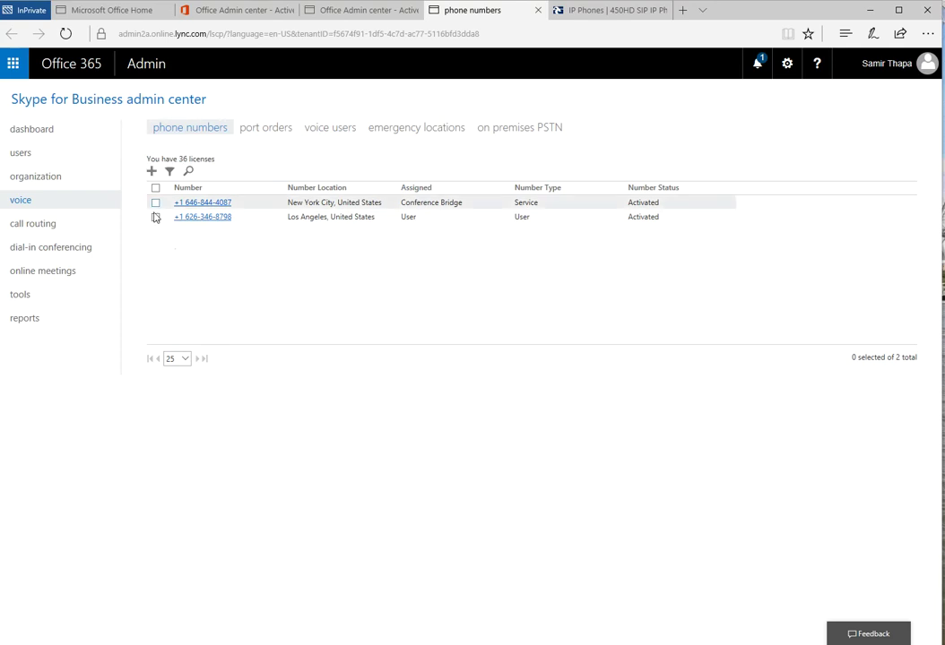
Step: Acquire 1 new user number for United States, Colorado, (720) Denver, and return to the voice settings
{"action": "left_click", "coordinate": [152, 170]}
{"action": "left_click", "coordinate": [222, 164]}
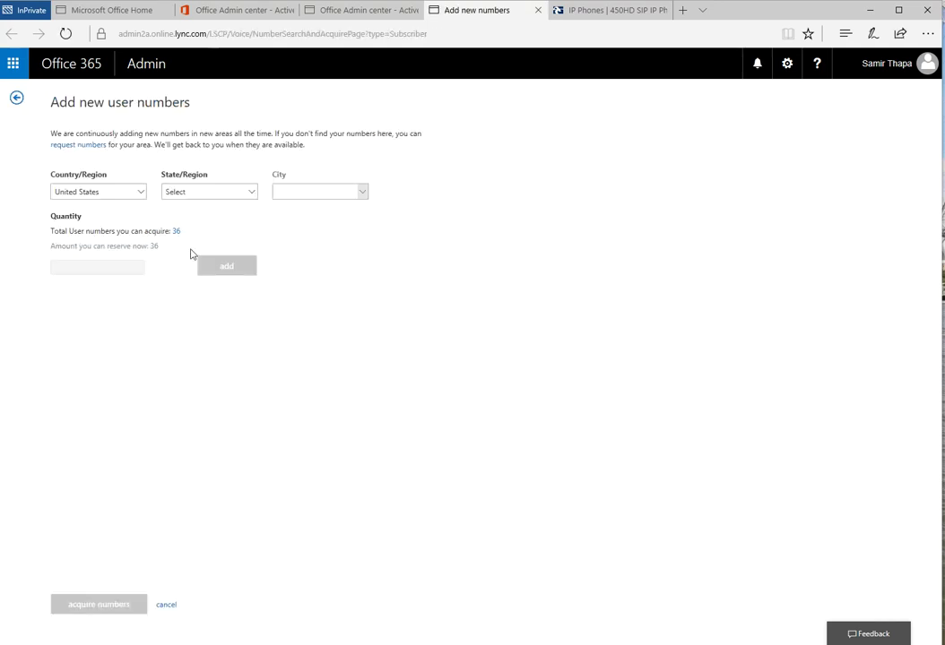
{"action": "left_click", "coordinate": [211, 193]}
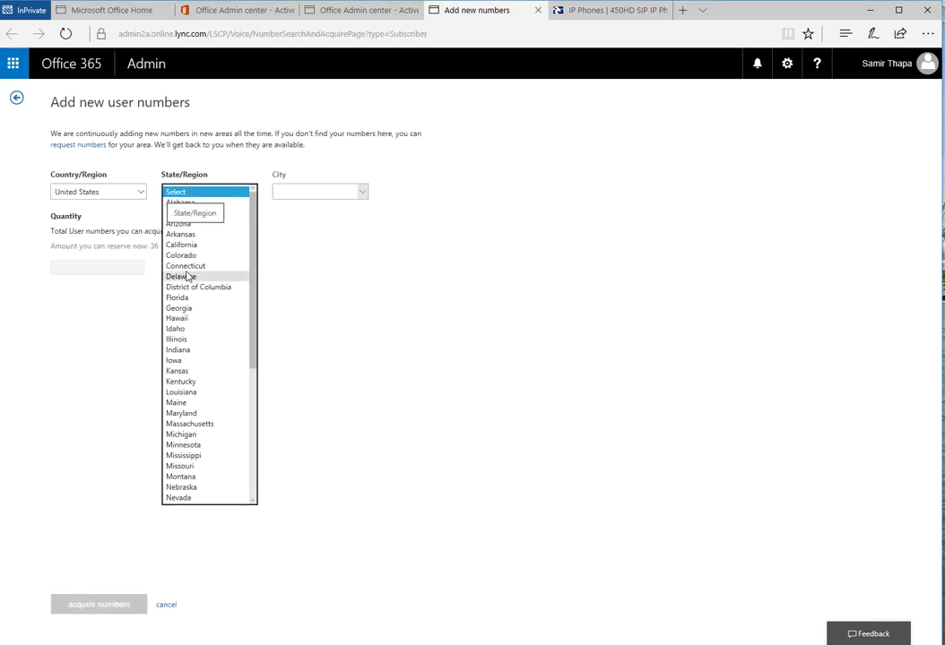
{"action": "left_click", "coordinate": [183, 256]}
{"action": "left_click", "coordinate": [320, 191]}
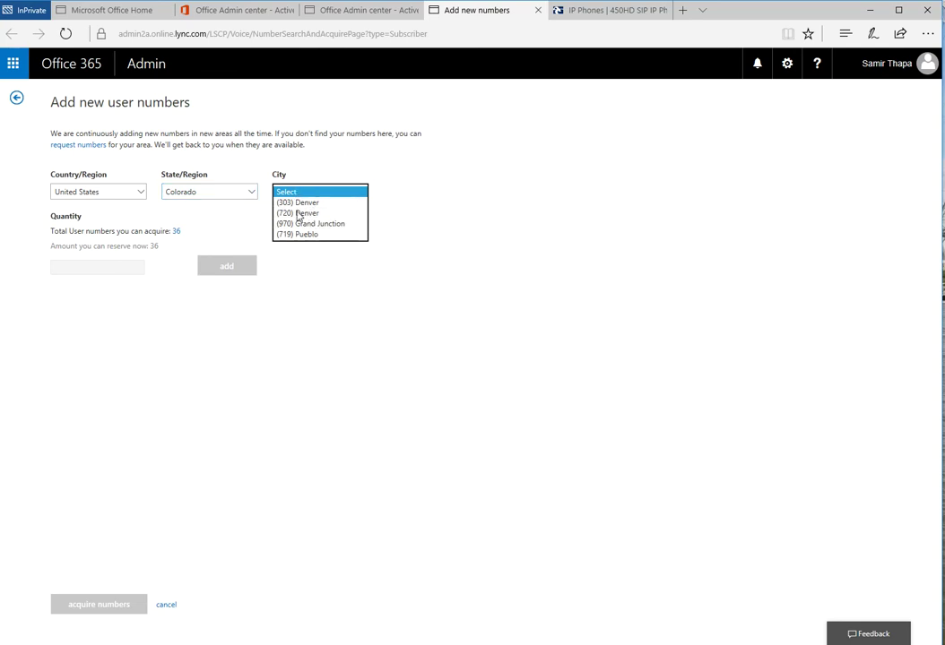
{"action": "left_click", "coordinate": [309, 203]}
{"action": "type", "text": "1"}
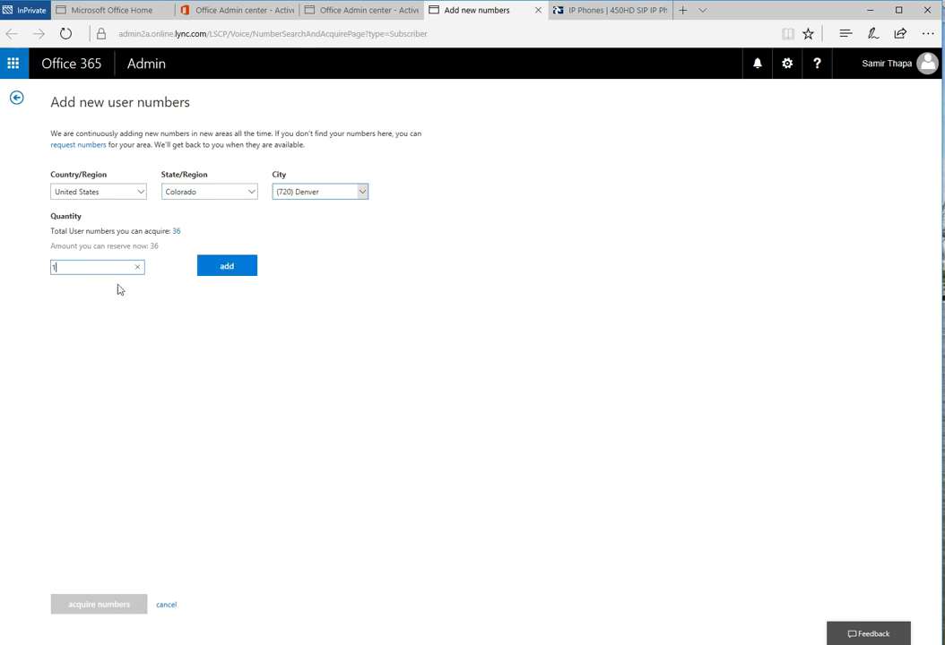
{"action": "left_click", "coordinate": [230, 269]}
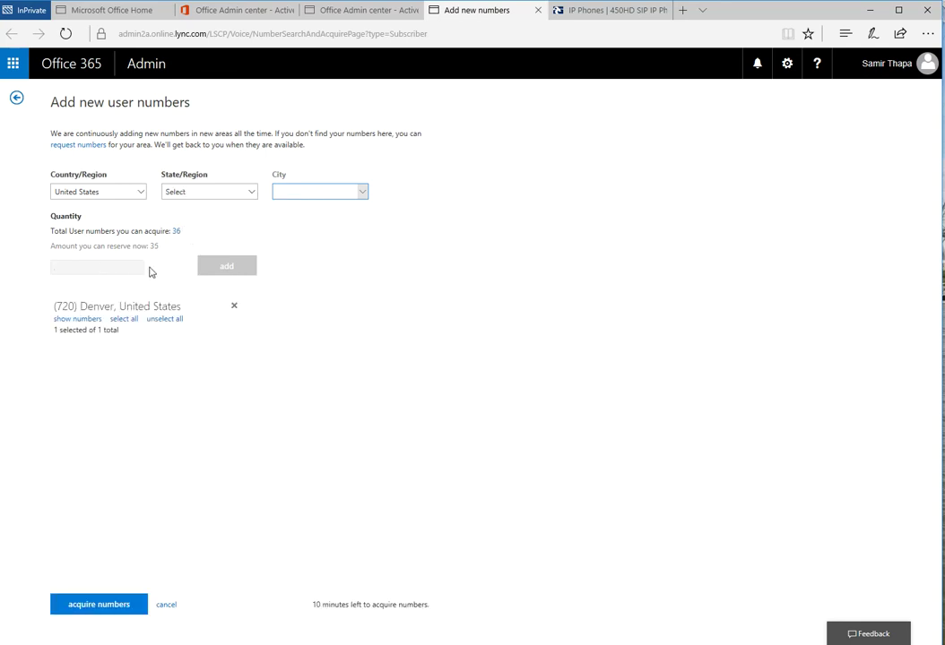
{"action": "double_click", "coordinate": [177, 231]}
{"action": "left_click", "coordinate": [121, 605]}
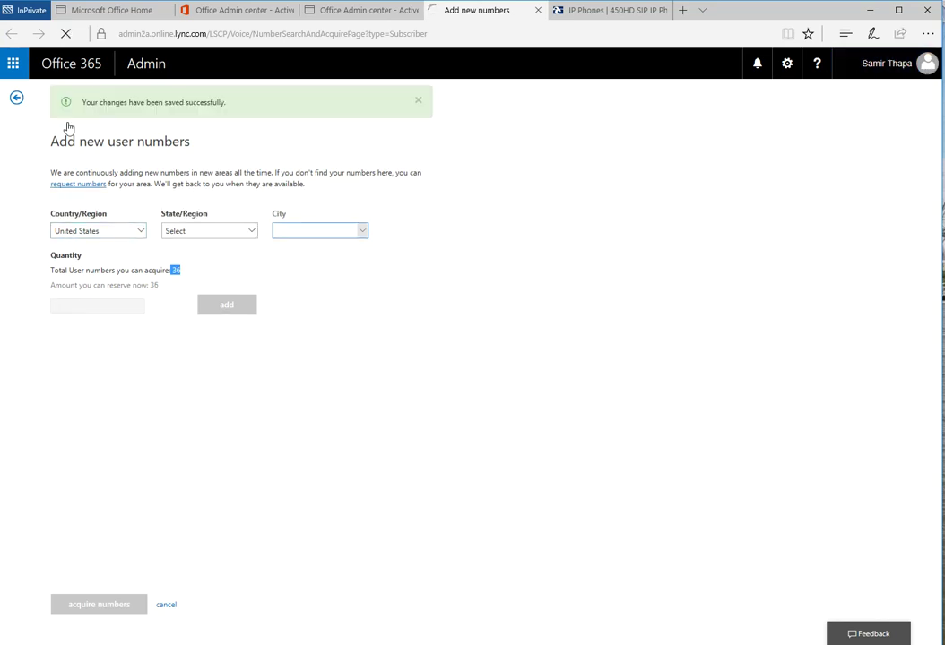
{"action": "left_click", "coordinate": [16, 102]}
Step: Check the emergency locations, and assign the Denver number with the validated MSFT emergency location to the second doctor voice user
{"action": "left_click", "coordinate": [432, 129]}
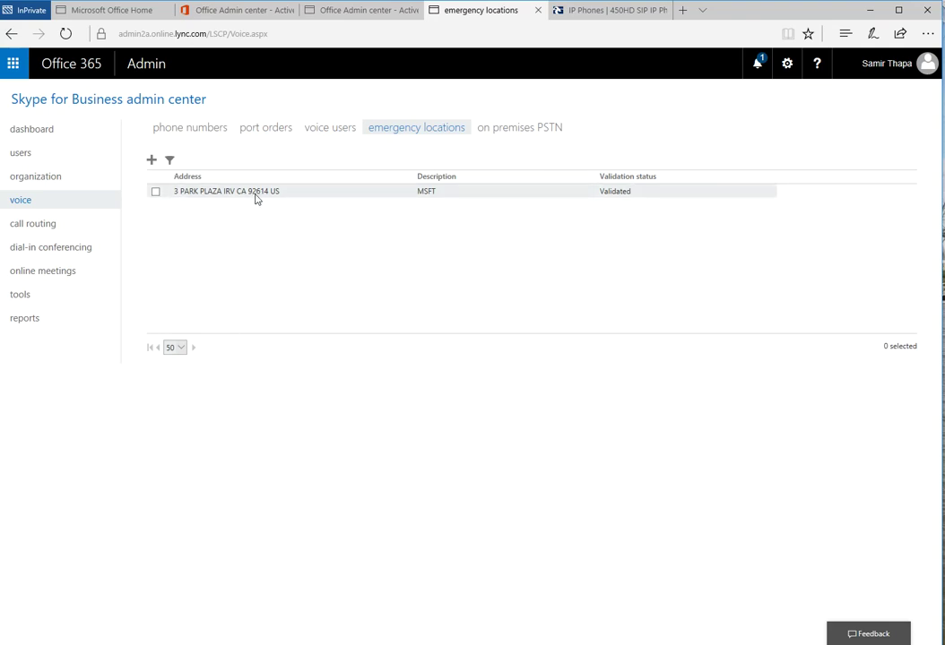
{"action": "left_click", "coordinate": [328, 131]}
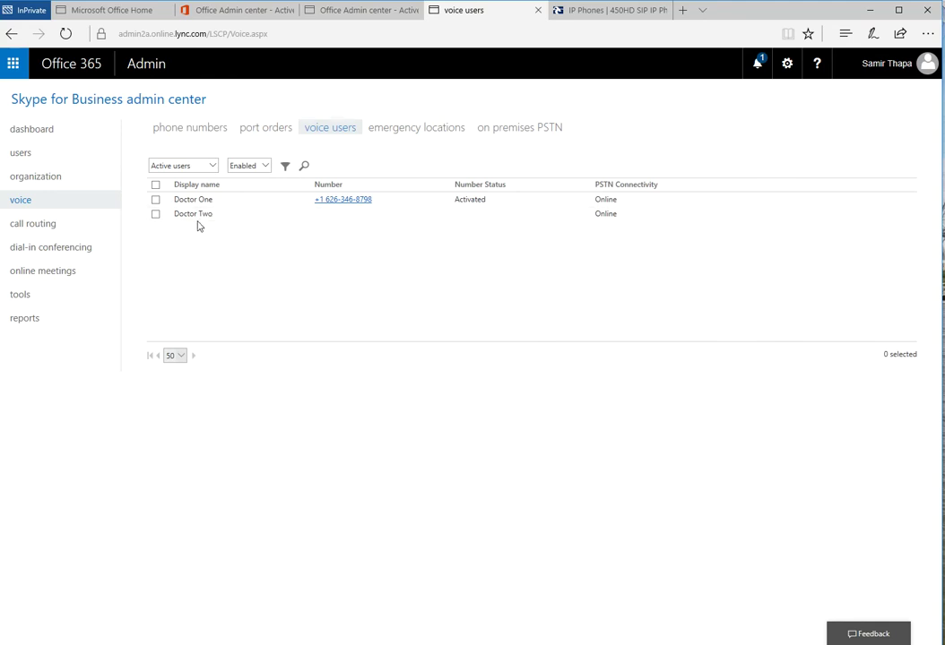
{"action": "left_click", "coordinate": [155, 215]}
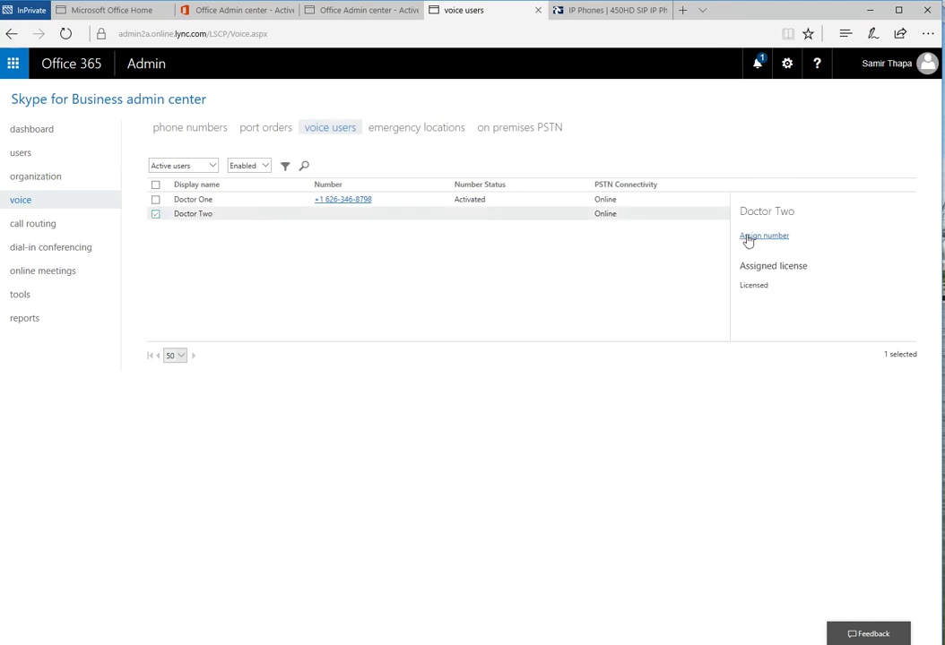
{"action": "left_click", "coordinate": [746, 237]}
{"action": "left_click", "coordinate": [758, 163]}
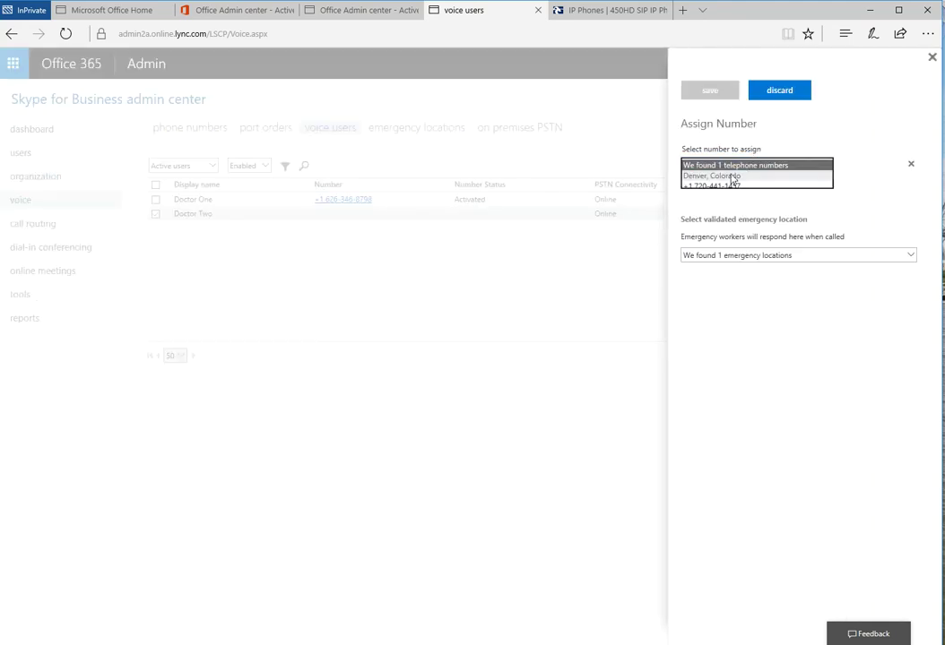
{"action": "left_click", "coordinate": [713, 186]}
{"action": "left_click", "coordinate": [718, 237]}
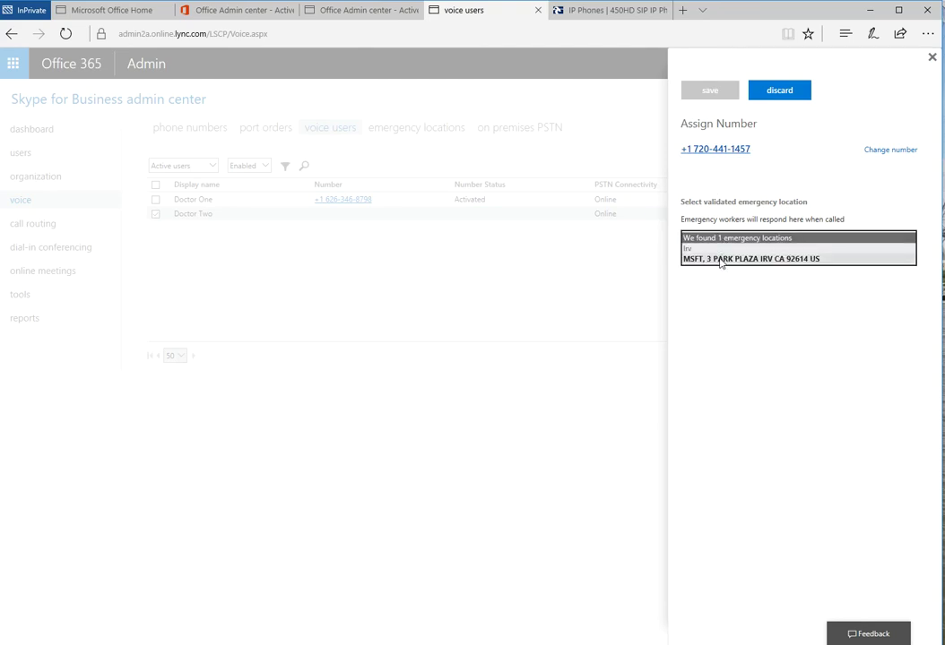
{"action": "left_click", "coordinate": [717, 262]}
{"action": "left_click", "coordinate": [713, 93]}
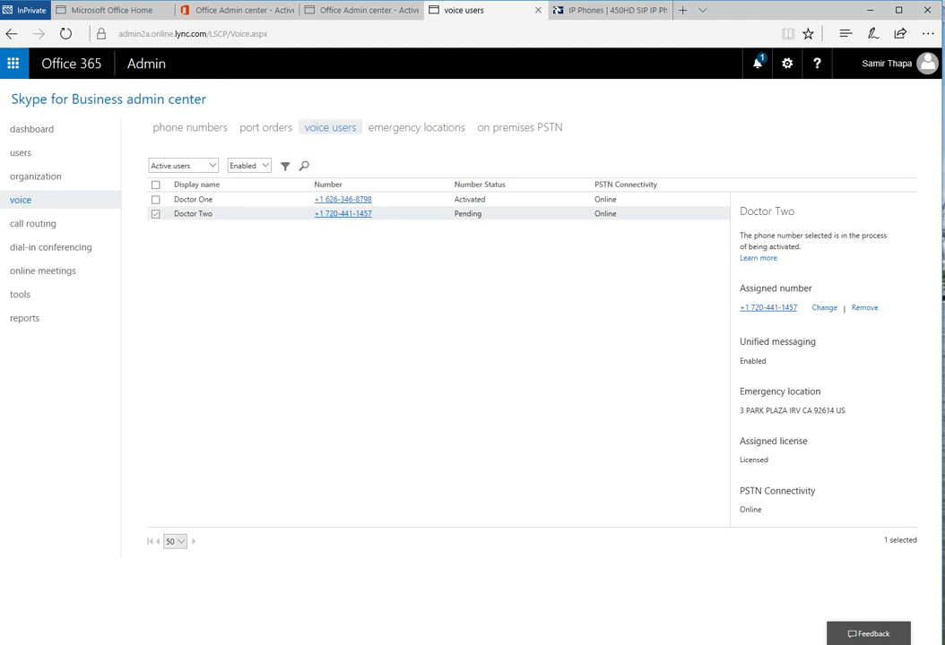
Step: Switch to the Skype for Business client, clear the existing dial pad entry and enter 3335
{"action": "left_click", "coordinate": [339, 628]}
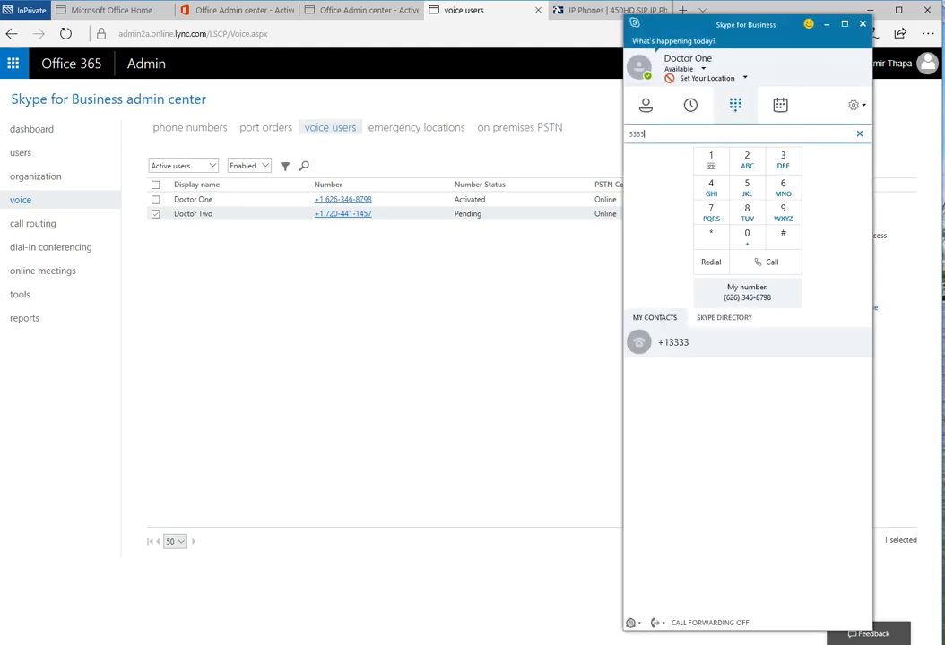
{"action": "double_click", "coordinate": [656, 137]}
{"action": "key", "text": "BackSpace"}
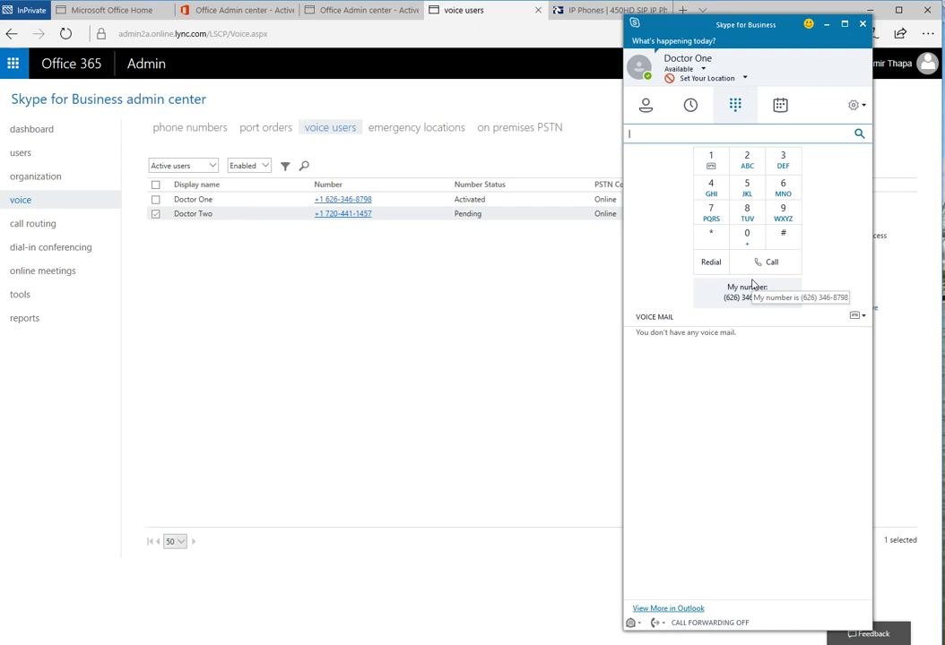
{"action": "left_click", "coordinate": [782, 159]}
{"action": "left_click", "coordinate": [783, 160]}
{"action": "left_click", "coordinate": [783, 159]}
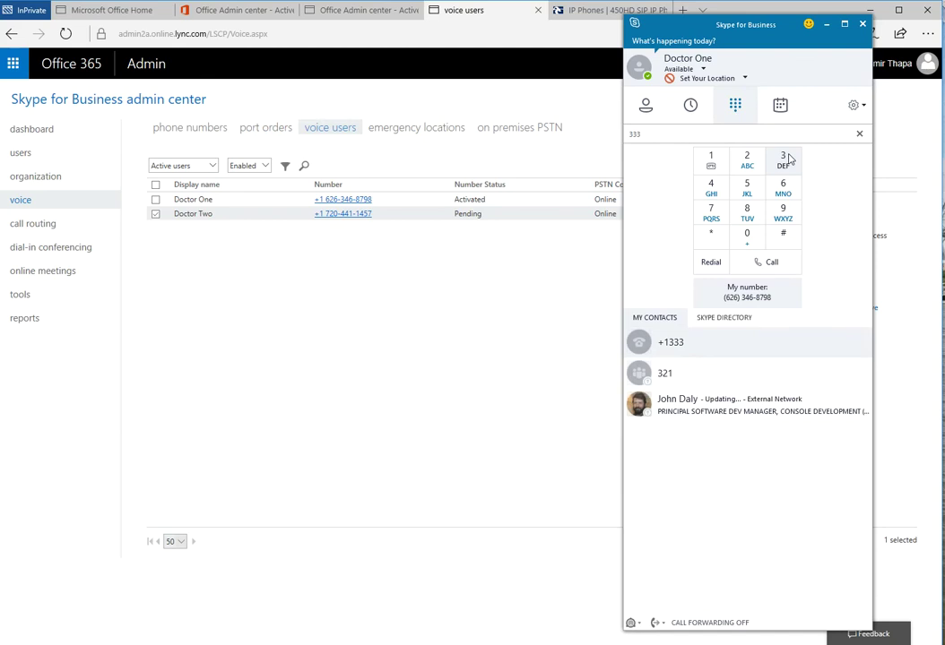
{"action": "left_click", "coordinate": [749, 186]}
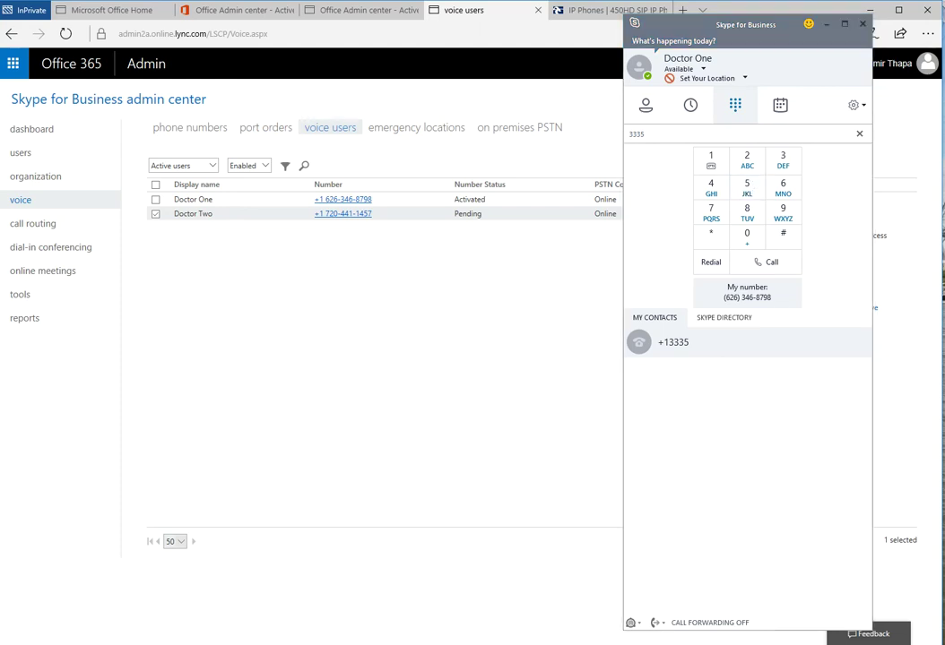
Step: Return to the browser and view the AudioCodes 450HD IP Phone product page
{"action": "key", "text": "alt+Tab"}
{"action": "key", "text": "alt+Tab"}
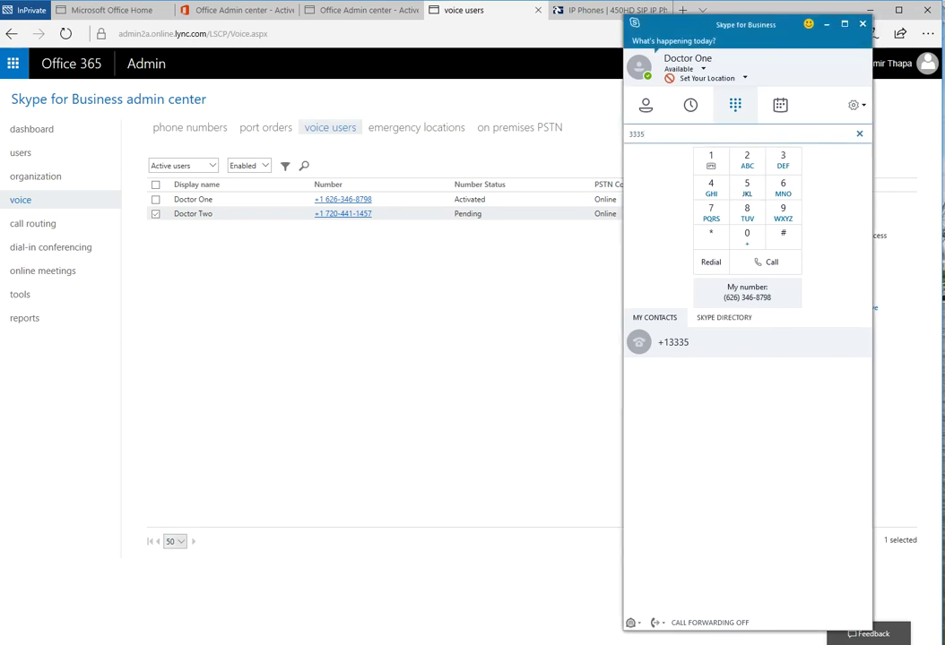
{"action": "left_click", "coordinate": [431, 443]}
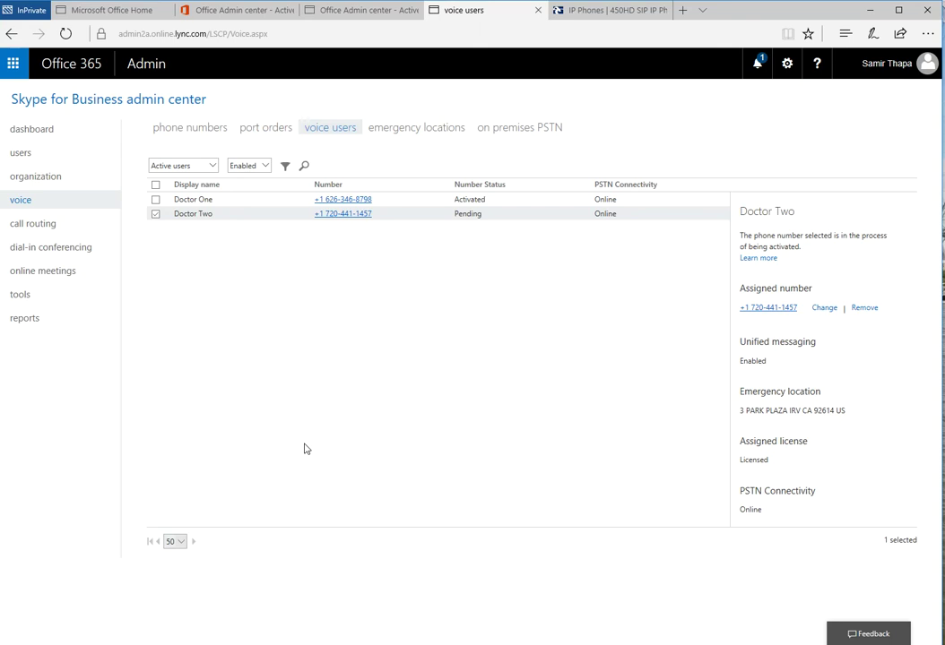
{"action": "left_click", "coordinate": [610, 10]}
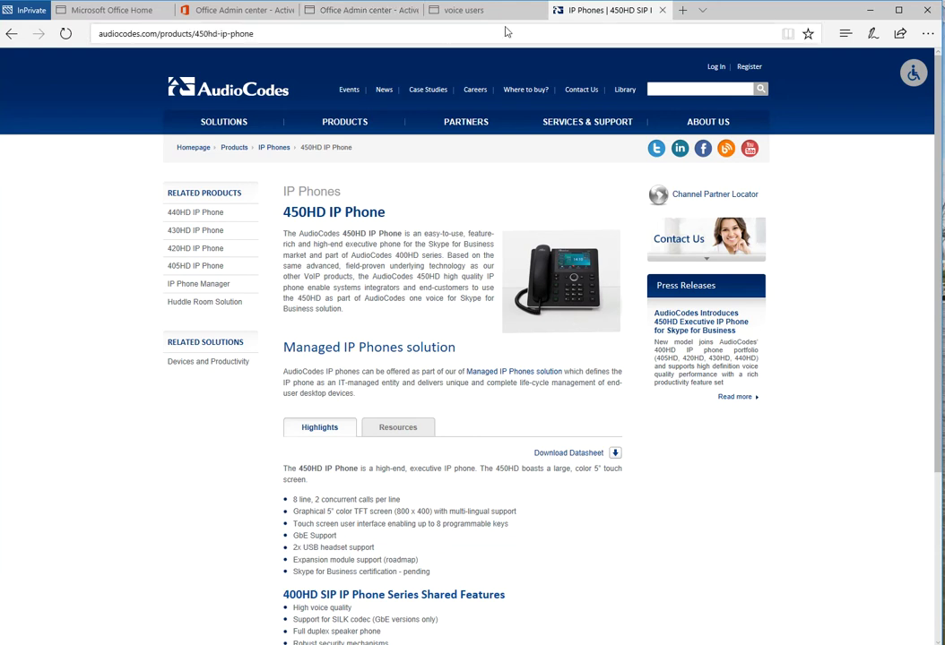
Step: Search the web for "Polycom vvx600" in a new tab, open Polycom's VVX 600 Series page and dismiss its chat offer
{"action": "left_click", "coordinate": [682, 9]}
{"action": "type", "text": "Polycom vvx600"}
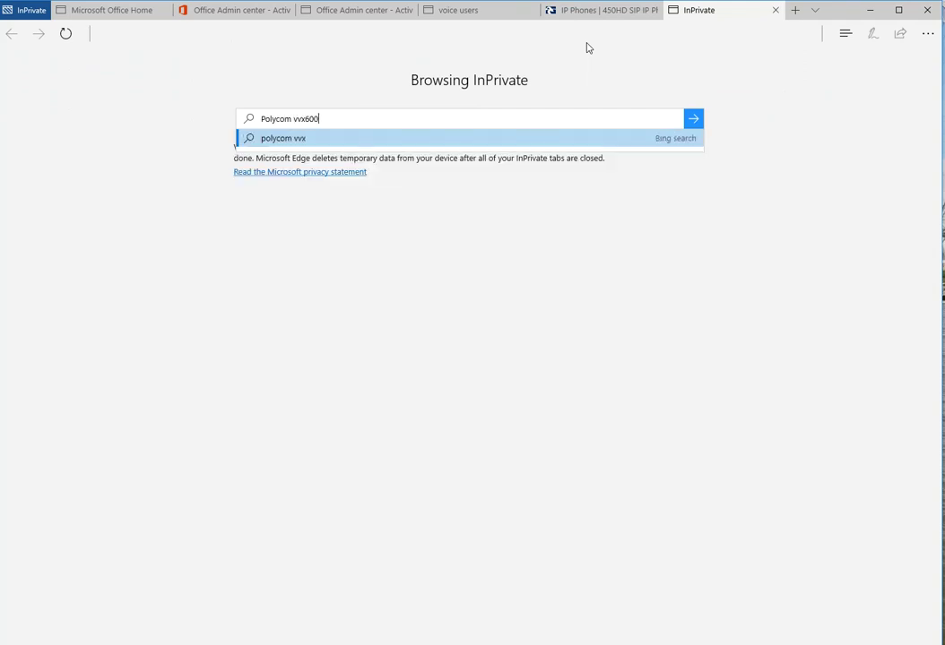
{"action": "key", "text": "Return"}
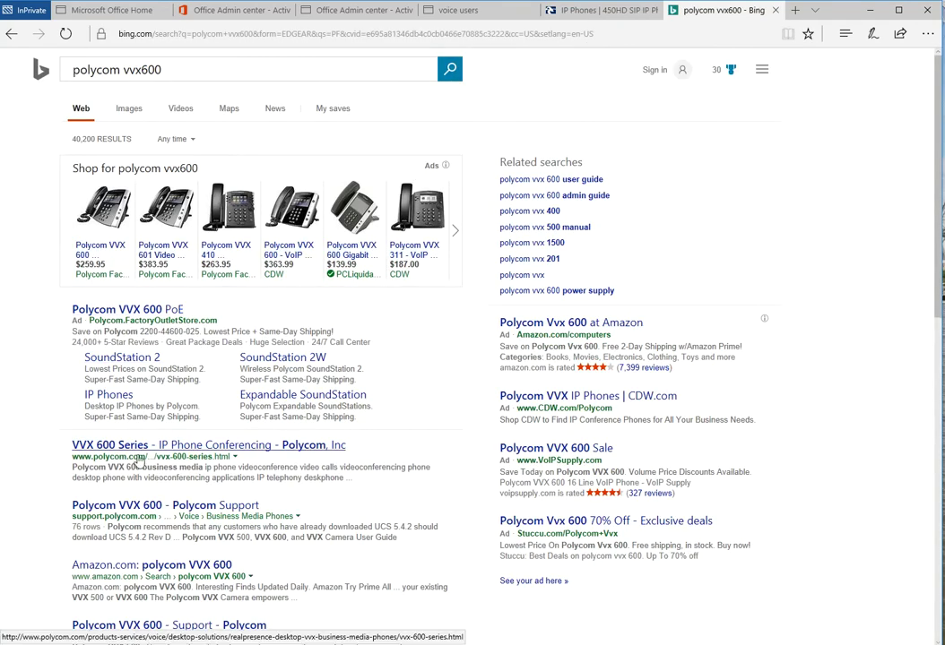
{"action": "left_click", "coordinate": [133, 445]}
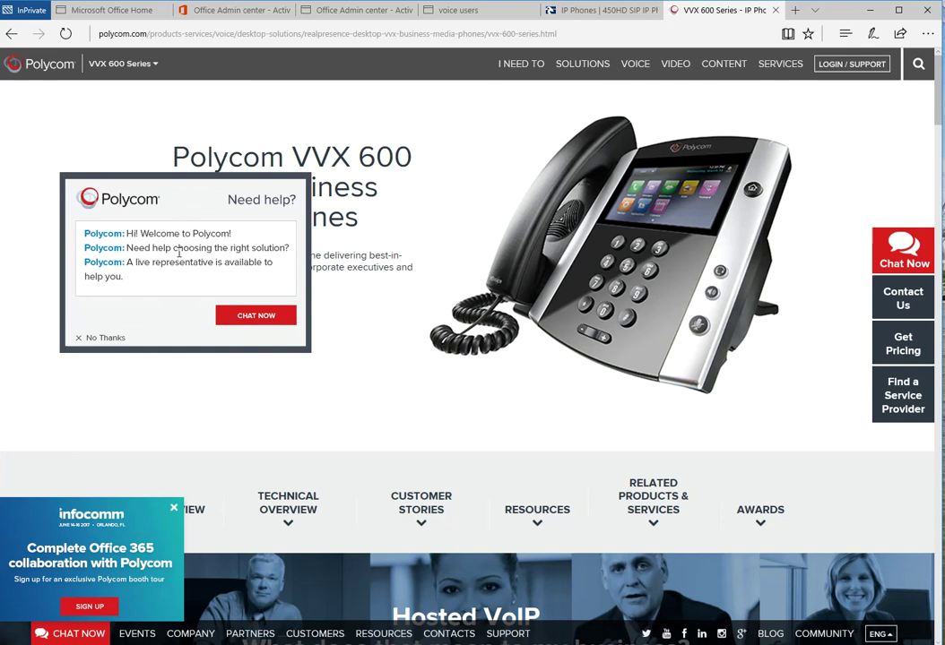
{"action": "left_click", "coordinate": [80, 338]}
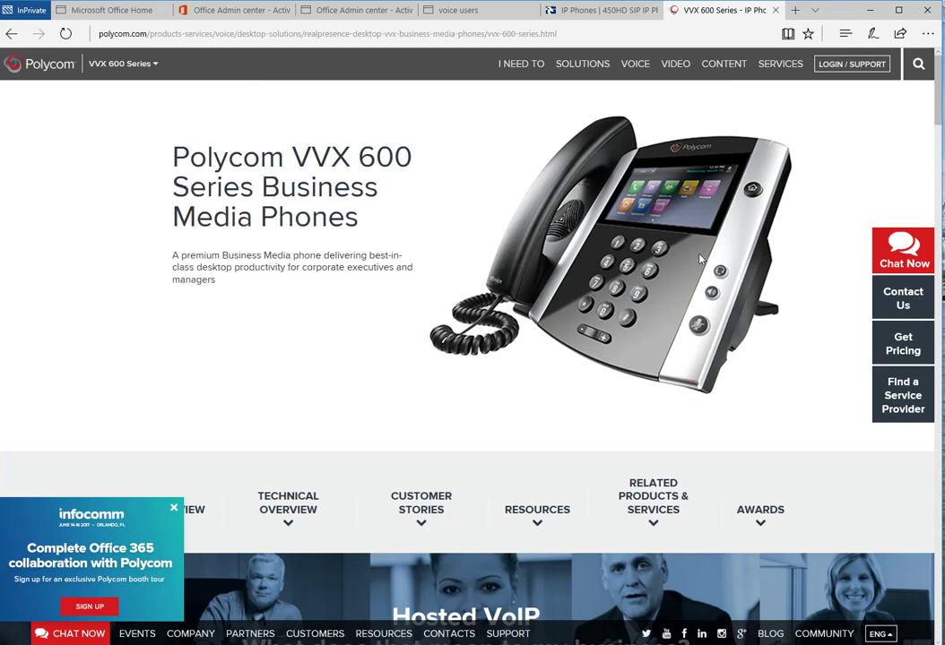